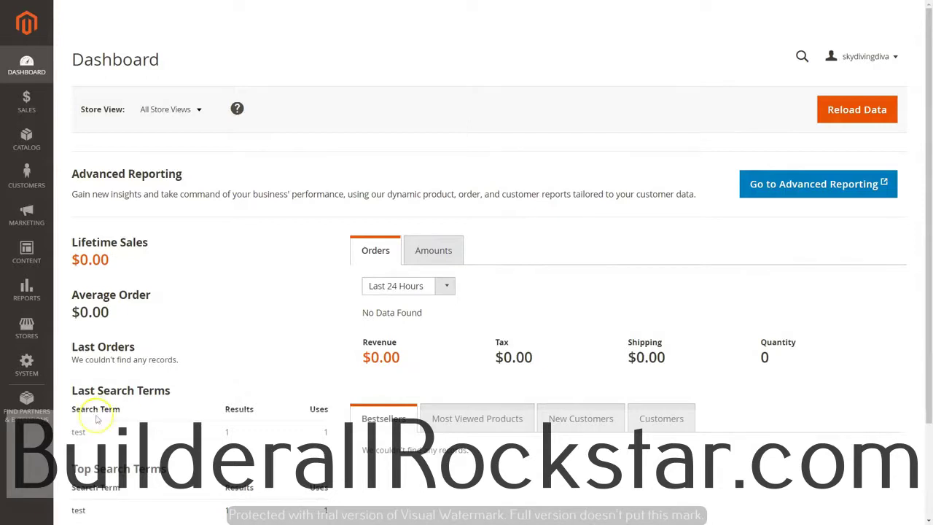
- Open the Stores menu from the dashboard sidebar
left_click(27, 328)
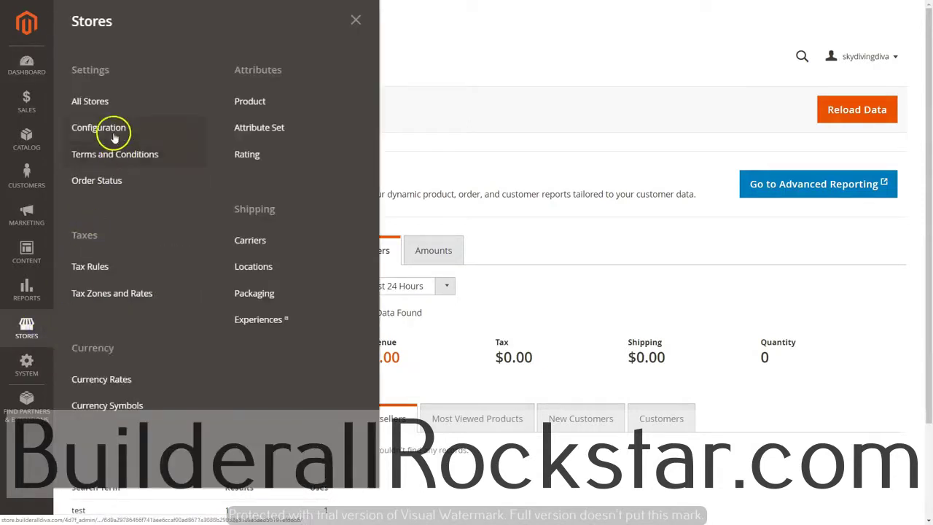
- Go to Stores > Configuration > Sales > Sales, collapsing GENERAL and peeking at the General section
left_click(113, 135)
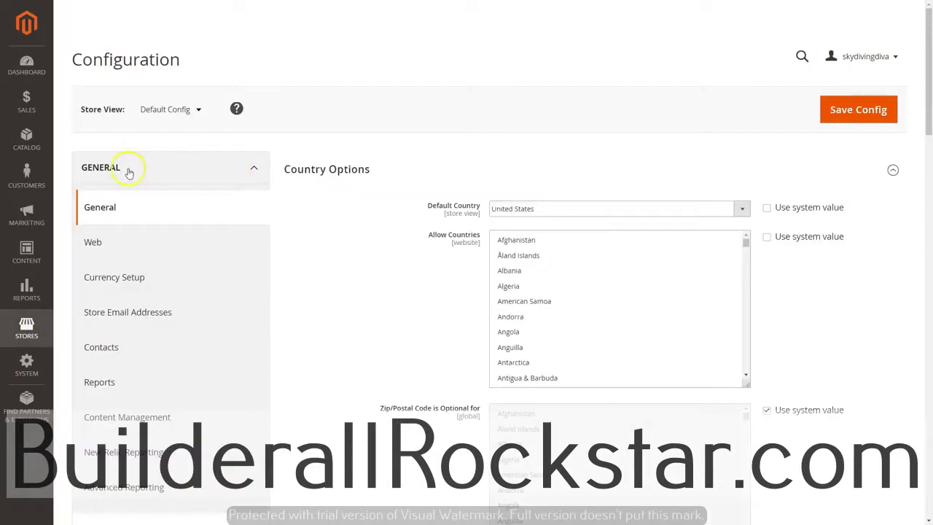
left_click(256, 172)
left_click(252, 169)
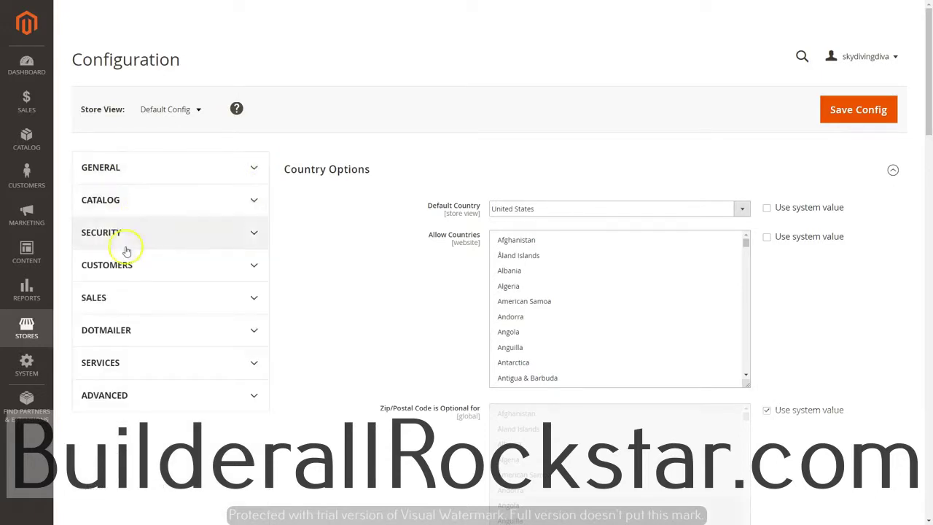
left_click(128, 301)
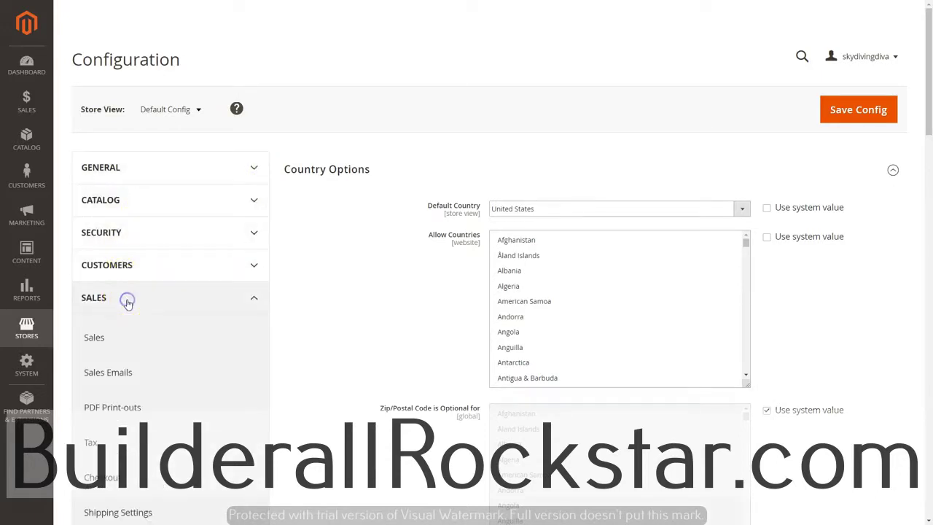
left_click(114, 337)
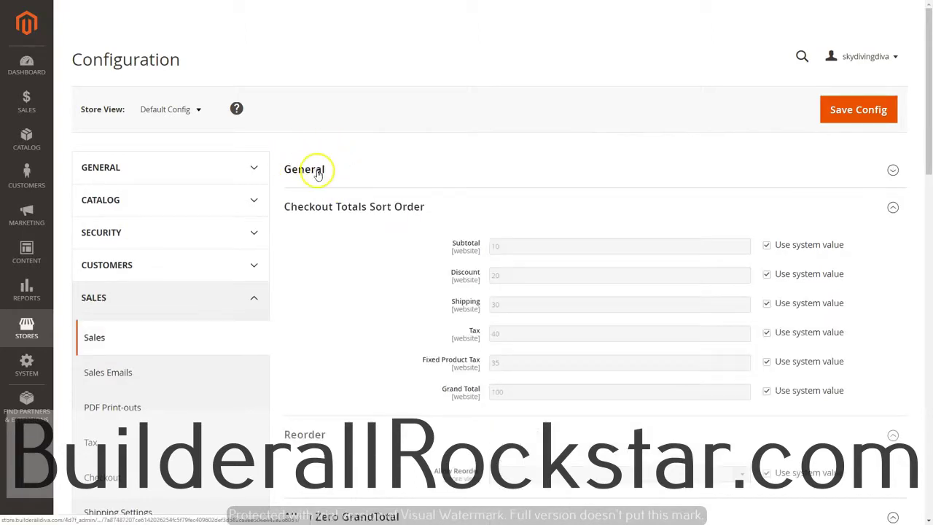
left_click(320, 172)
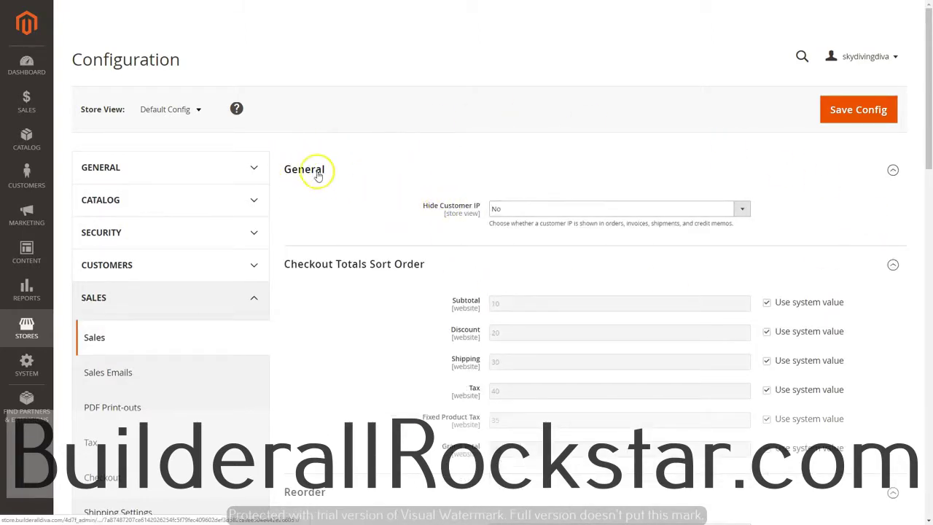
left_click(312, 167)
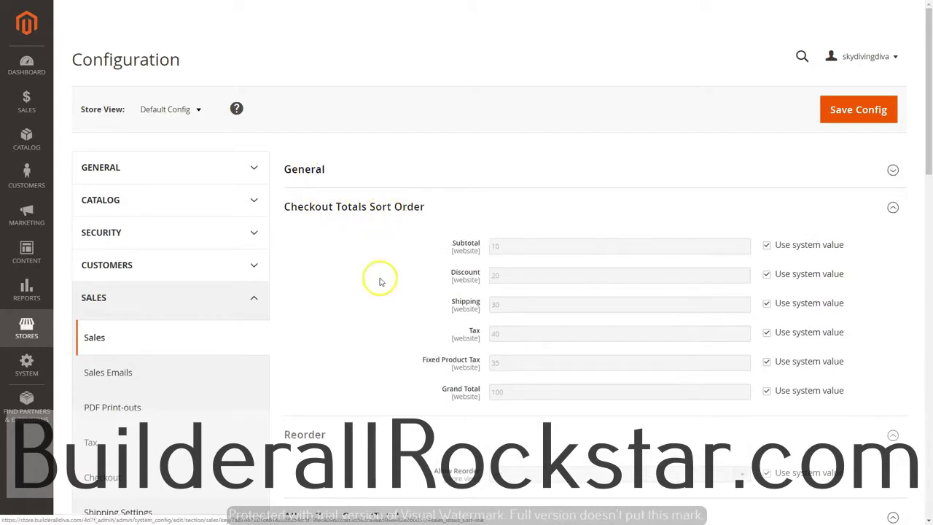
scroll(378, 281, "down", 1)
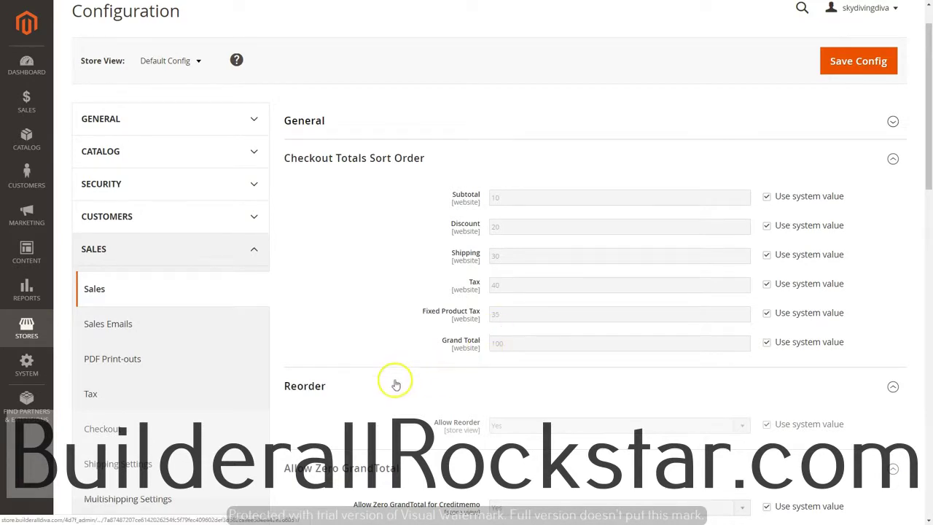
scroll(396, 379, "down", 2)
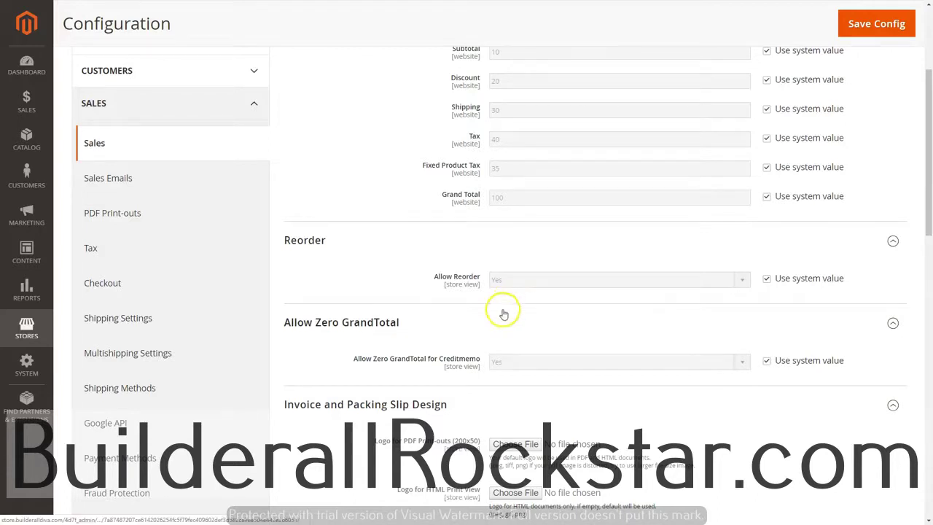
scroll(500, 313, "down", 2)
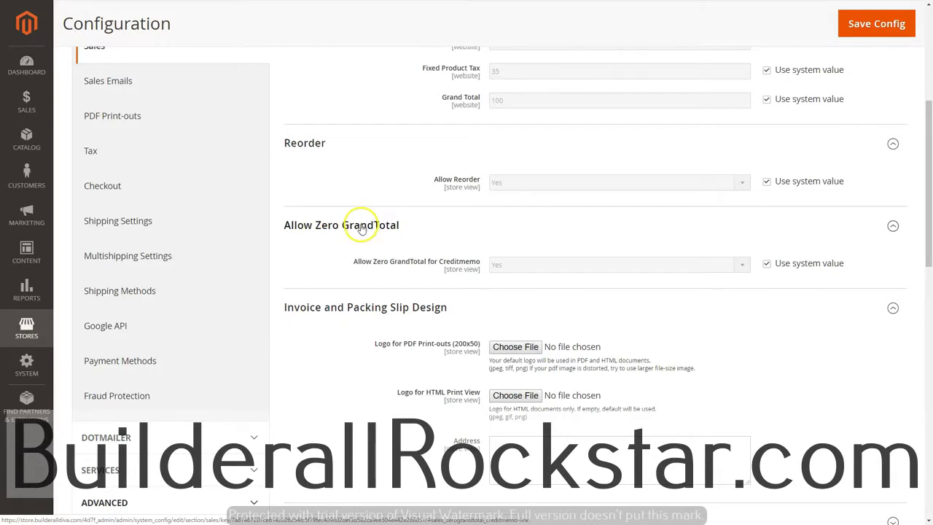
scroll(316, 389, "down", 2)
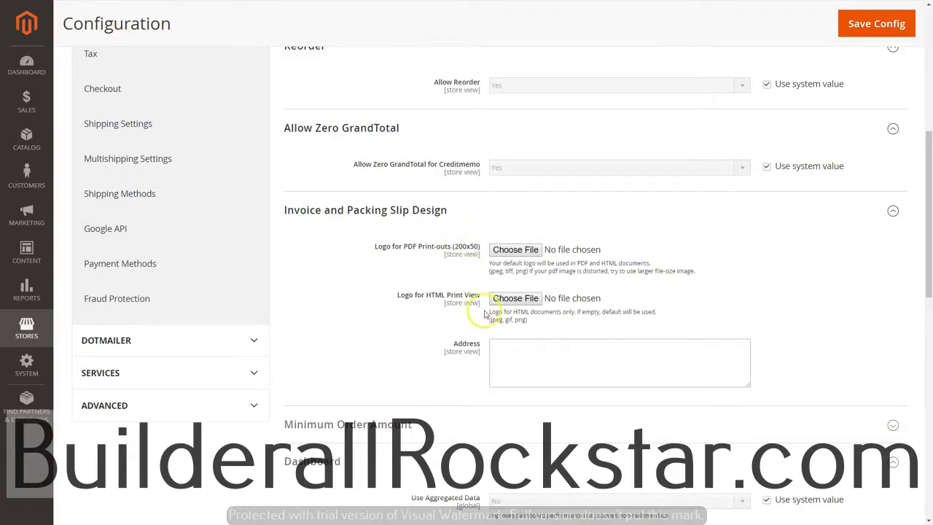
- Paste the store's two-line address into the Invoice and Packing Slip Design Address field
left_click(509, 349)
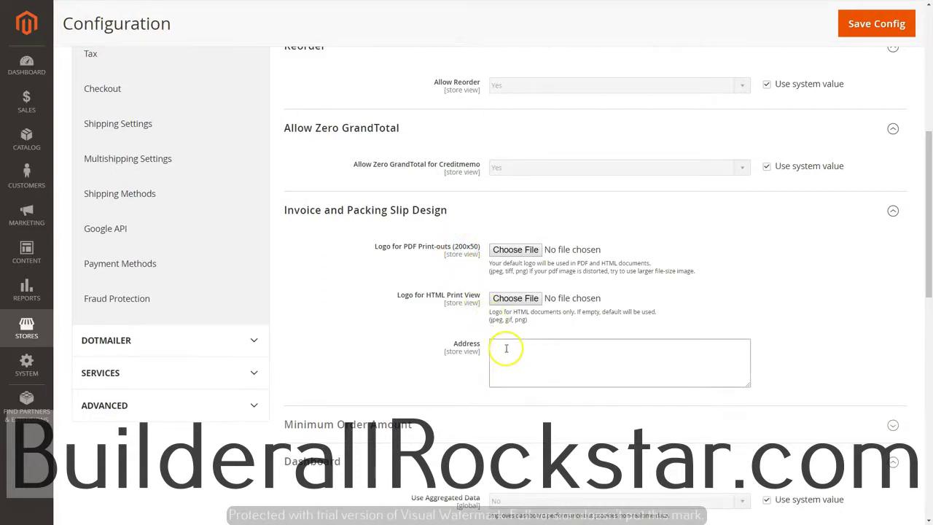
left_click(506, 349)
type("215 Elm Rd Batesville, MS  38606")
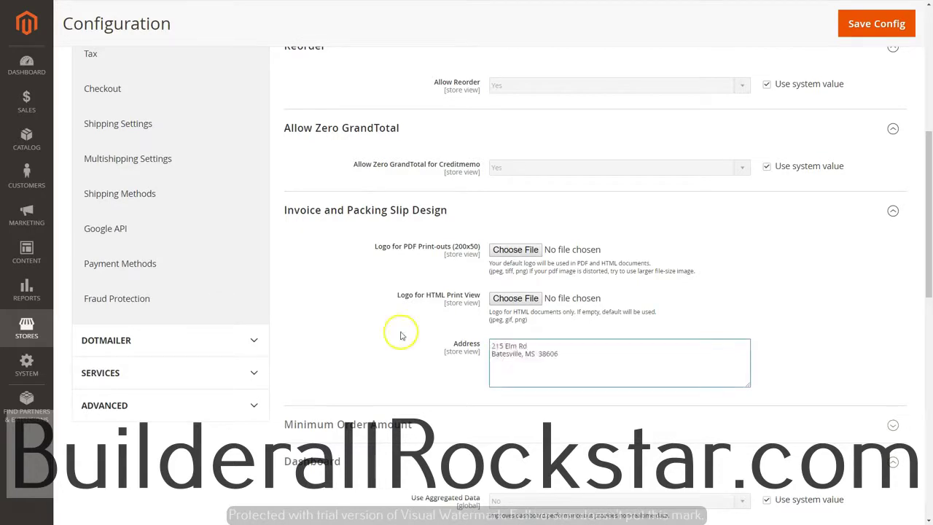
scroll(343, 366, "down", 2)
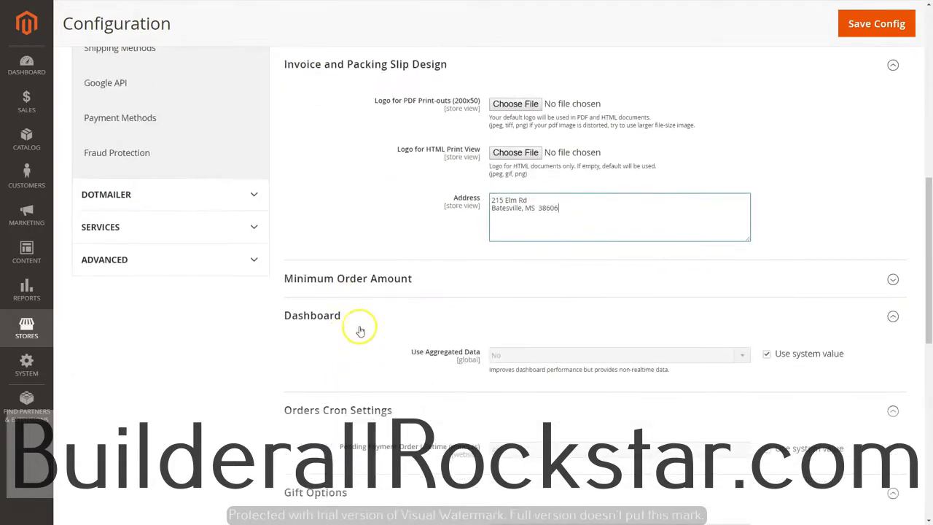
- Expand and collapse Minimum Order Amount, then scroll down to Minimum Advertised Price
left_click(358, 277)
scroll(394, 341, "down", 2)
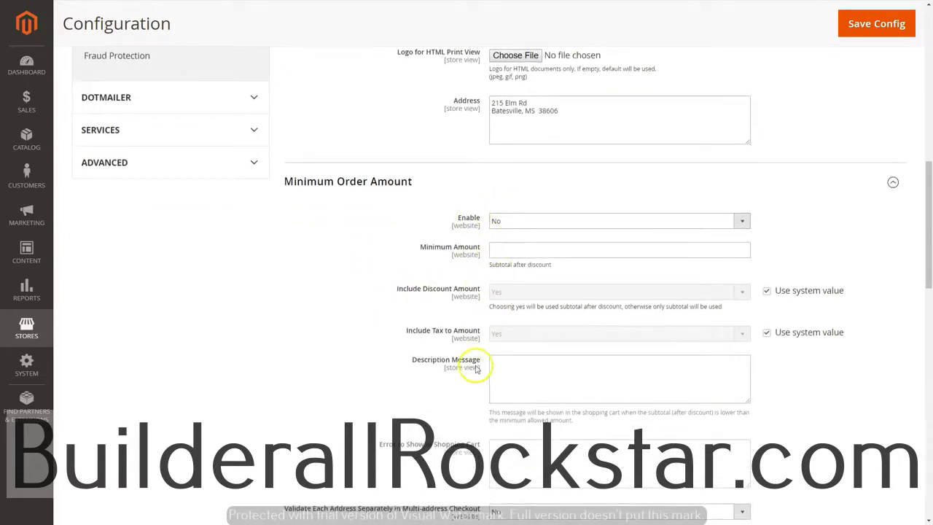
left_click(353, 183)
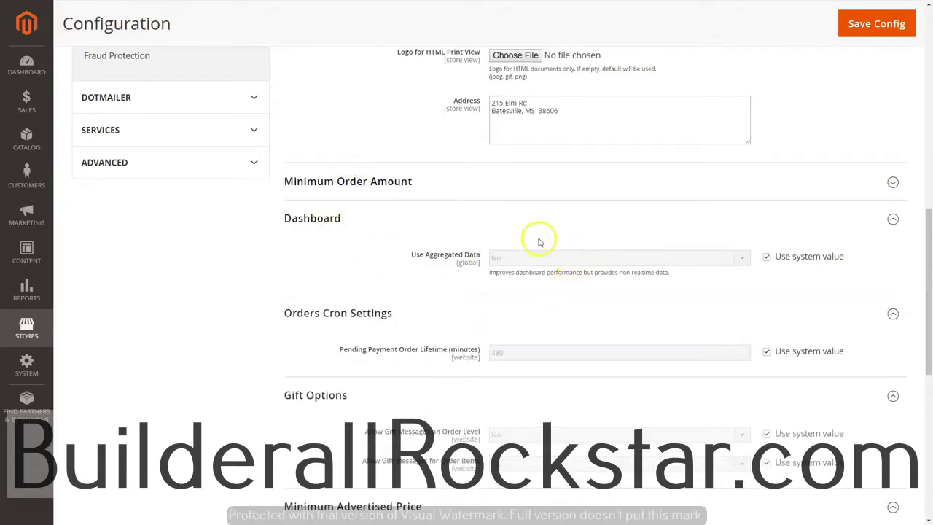
scroll(401, 350, "down", 2)
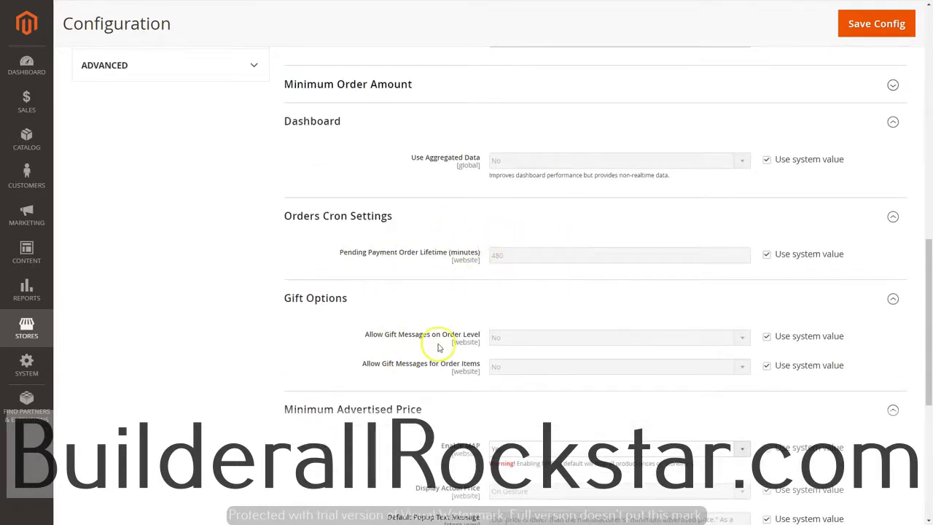
scroll(437, 348, "down", 3)
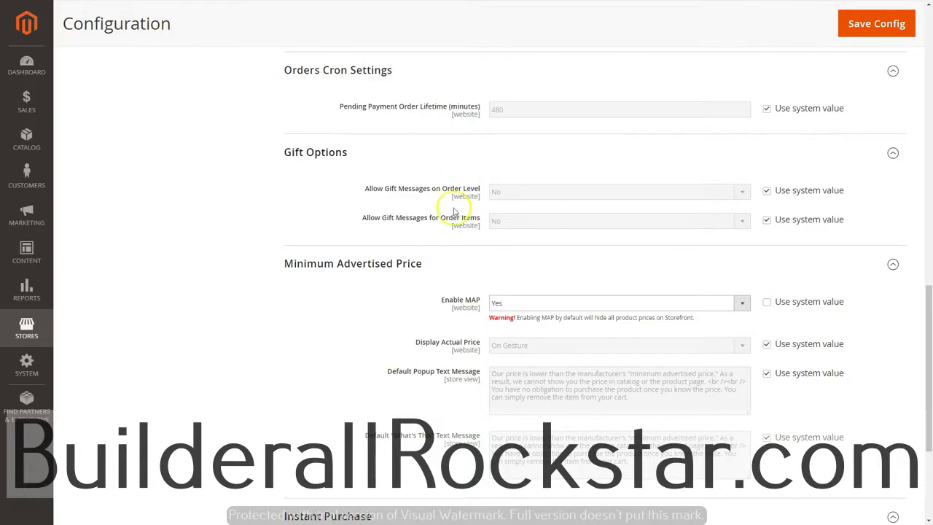
scroll(430, 328, "down", 1)
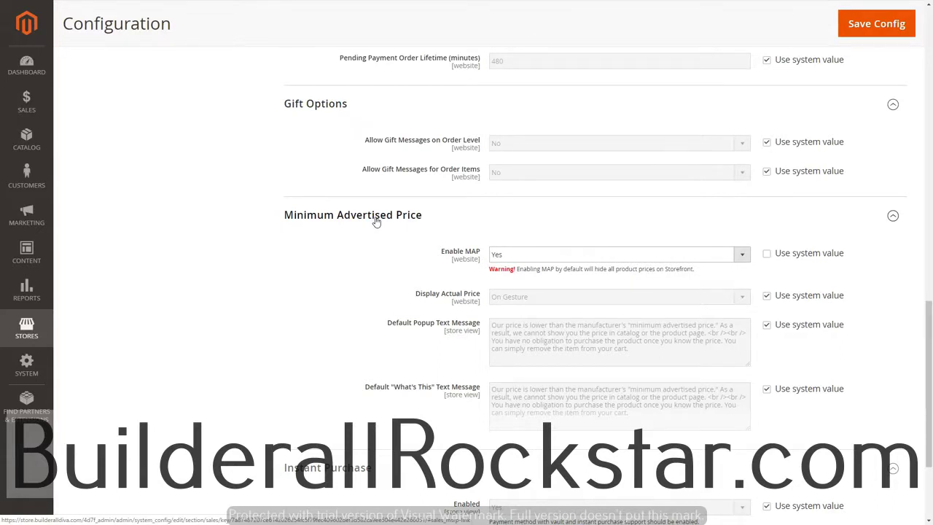
scroll(376, 222, "down", 1)
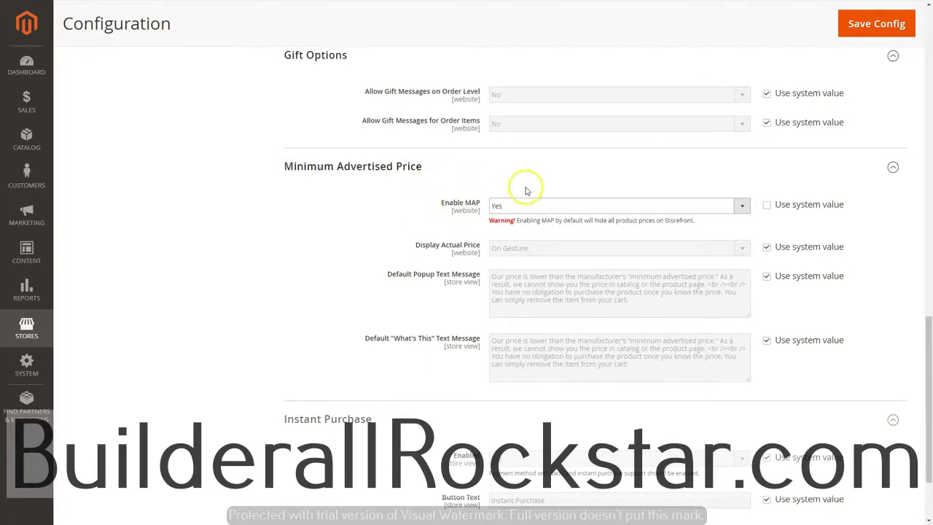
- Set Enable MAP to No under Minimum Advertised Price
left_click(741, 206)
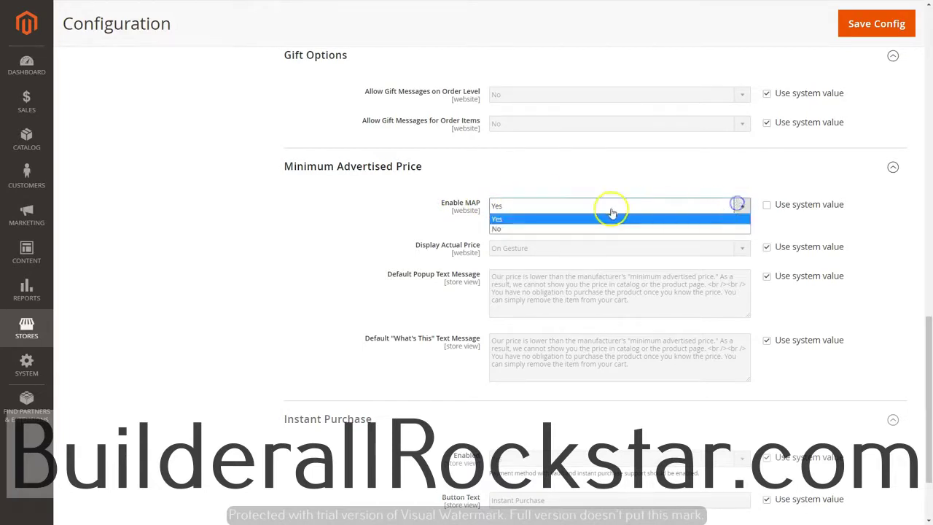
left_click(487, 232)
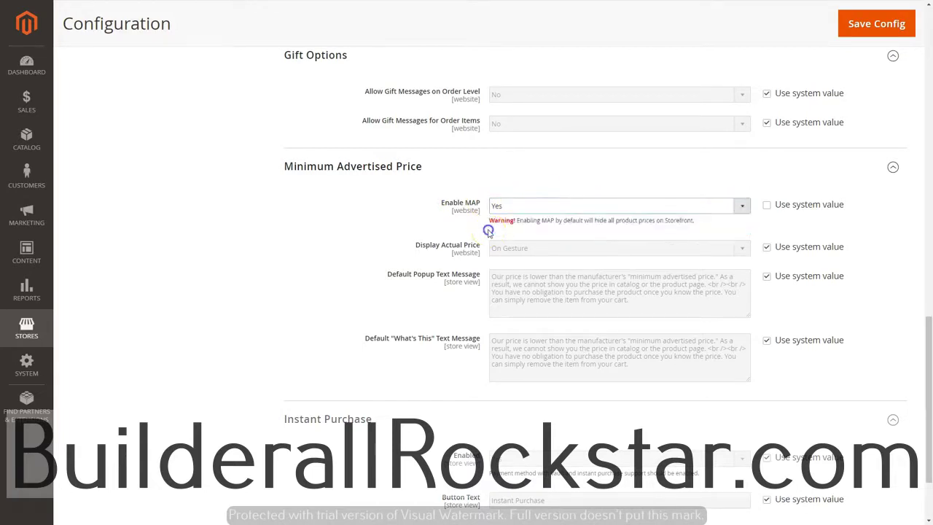
left_click(738, 206)
left_click(496, 228)
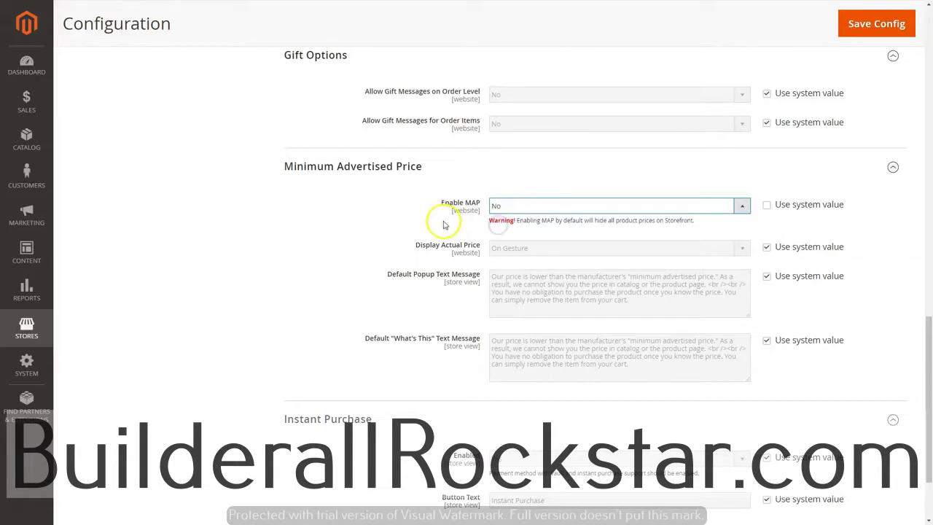
- Save the Sales configuration and switch to the Sales Emails settings page
scroll(390, 328, "down", 2)
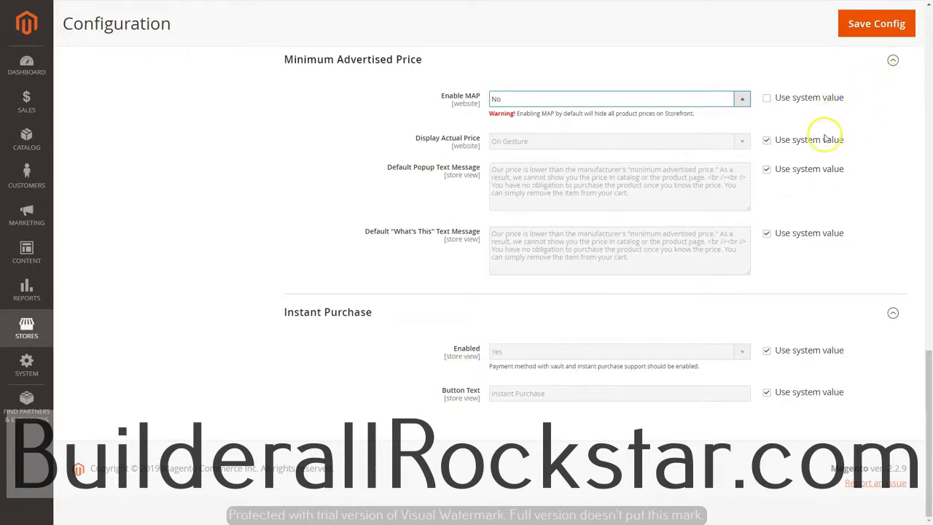
scroll(787, 180, "up", 2)
scroll(322, 177, "up", 15)
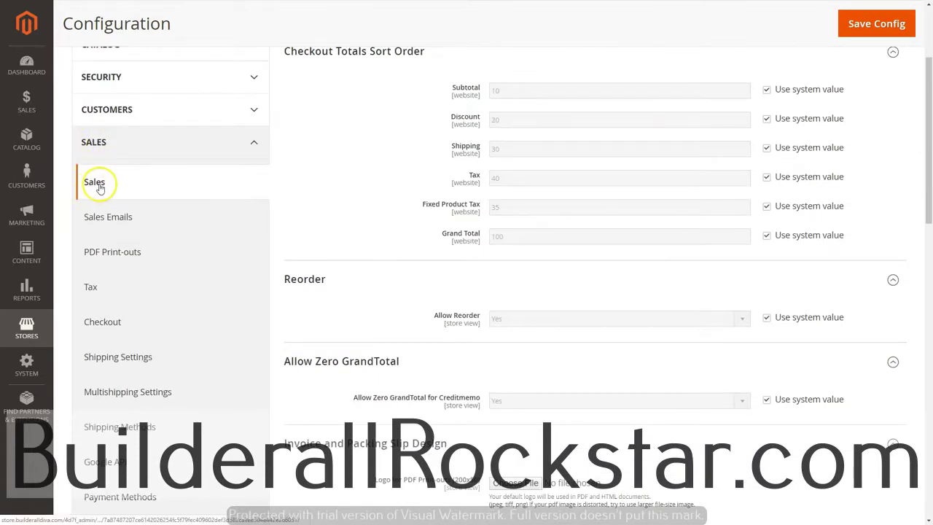
left_click(868, 25)
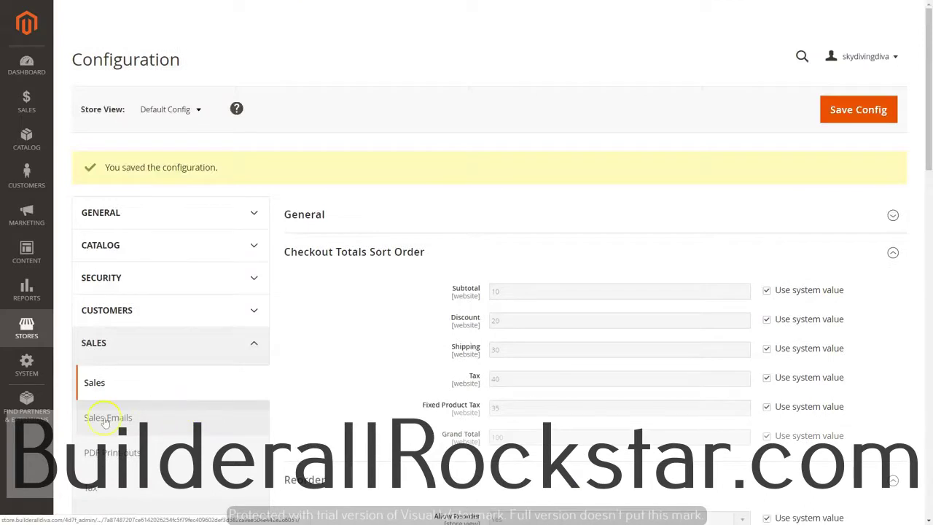
left_click(106, 420)
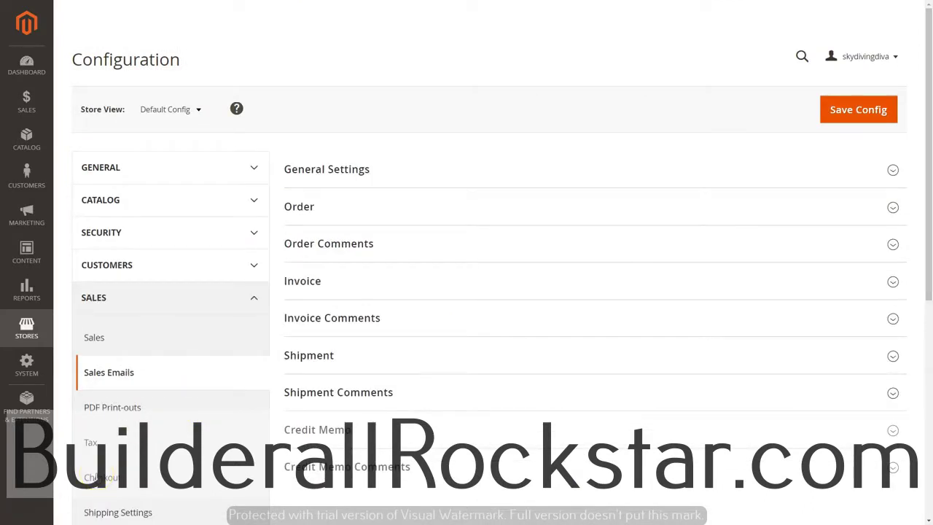
- Expand the General Settings, Order, Order Comments, Invoice and Invoice Comments email sections
left_click(323, 168)
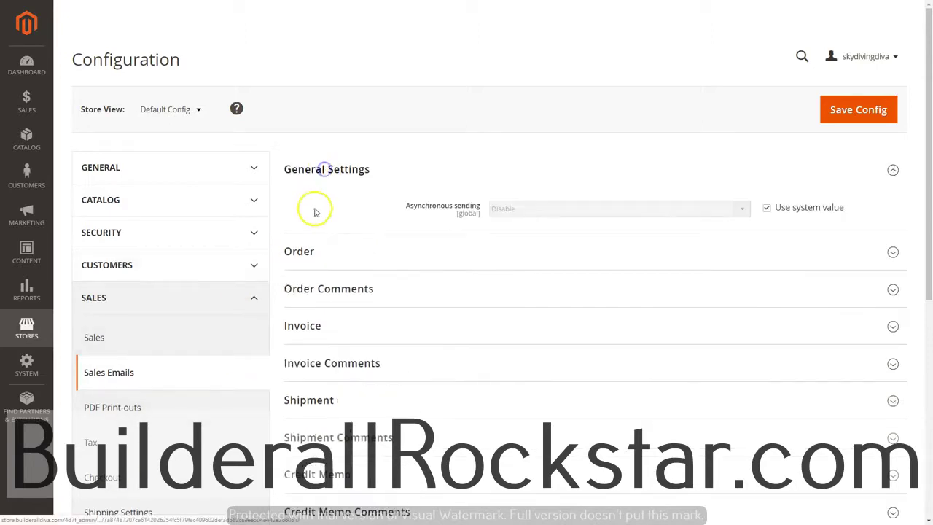
left_click(302, 246)
scroll(335, 328, "down", 3)
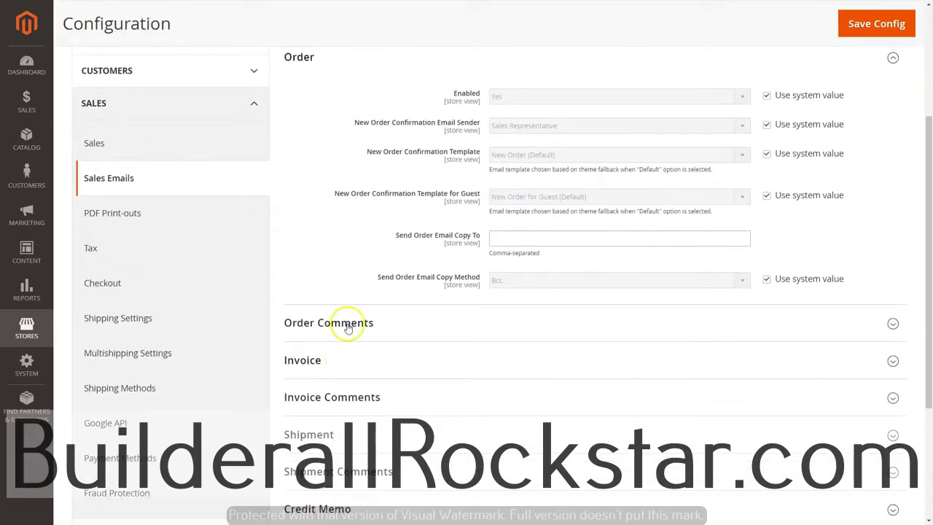
left_click(348, 323)
scroll(348, 350, "down", 3)
left_click(329, 345)
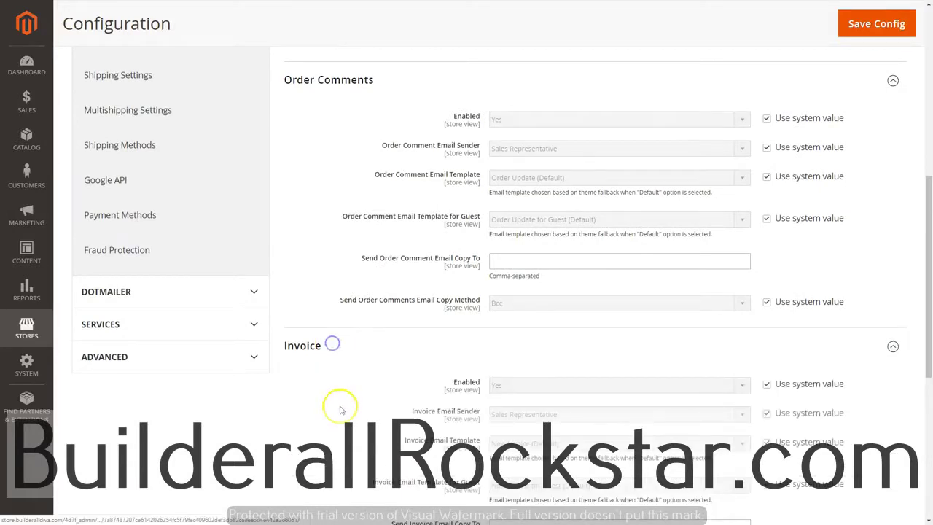
scroll(339, 406, "down", 4)
left_click(335, 331)
scroll(335, 393, "down", 4)
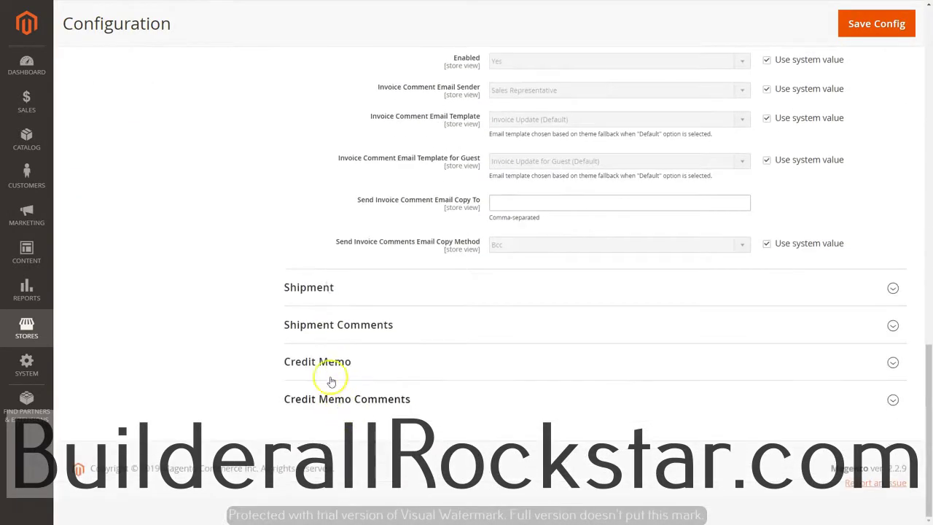
- Expand the Shipment, Shipment Comments, Credit Memo and Credit Memo Comments sections, then scroll back up
left_click(322, 290)
scroll(345, 375, "down", 3)
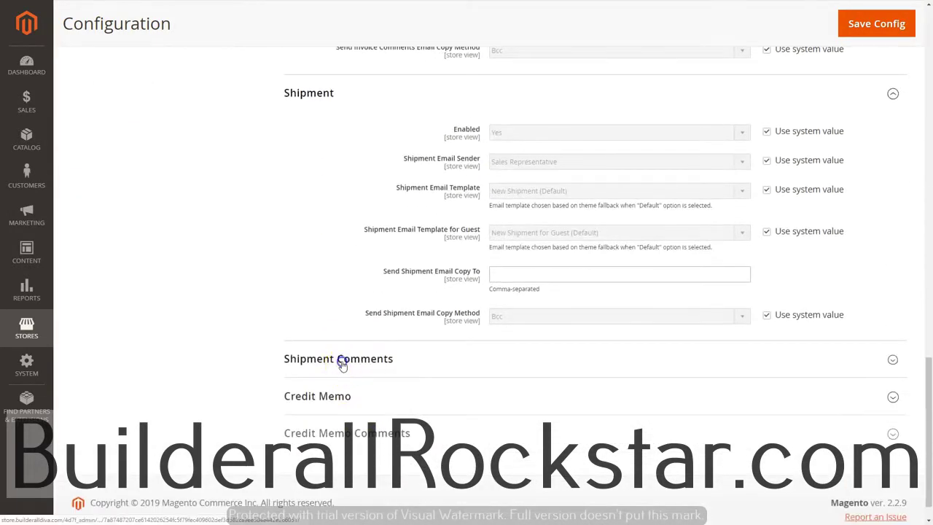
left_click(341, 361)
scroll(339, 379, "down", 4)
left_click(333, 361)
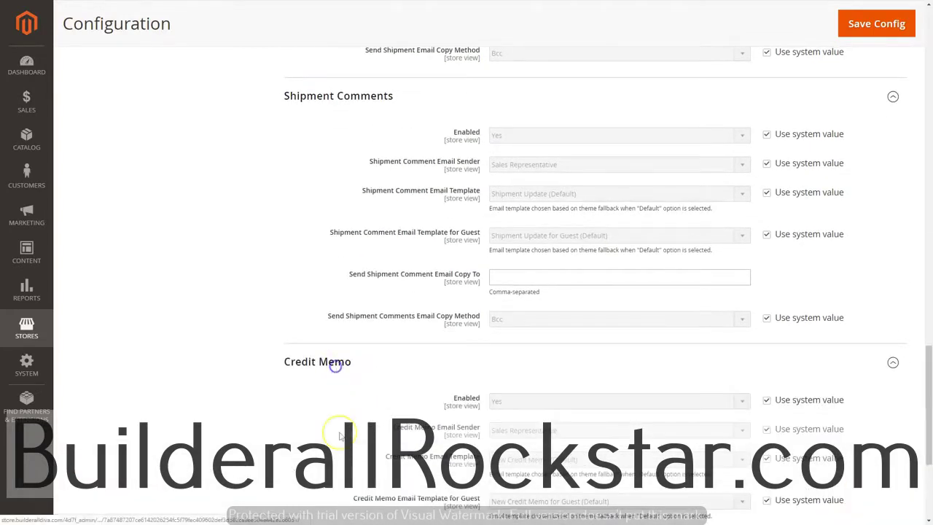
scroll(334, 365, "down", 4)
left_click(349, 406)
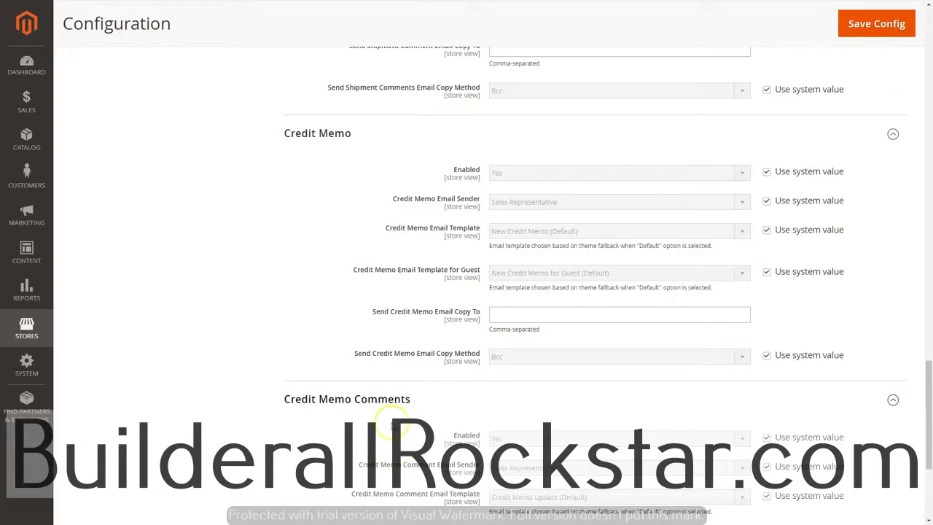
scroll(392, 424, "up", 12)
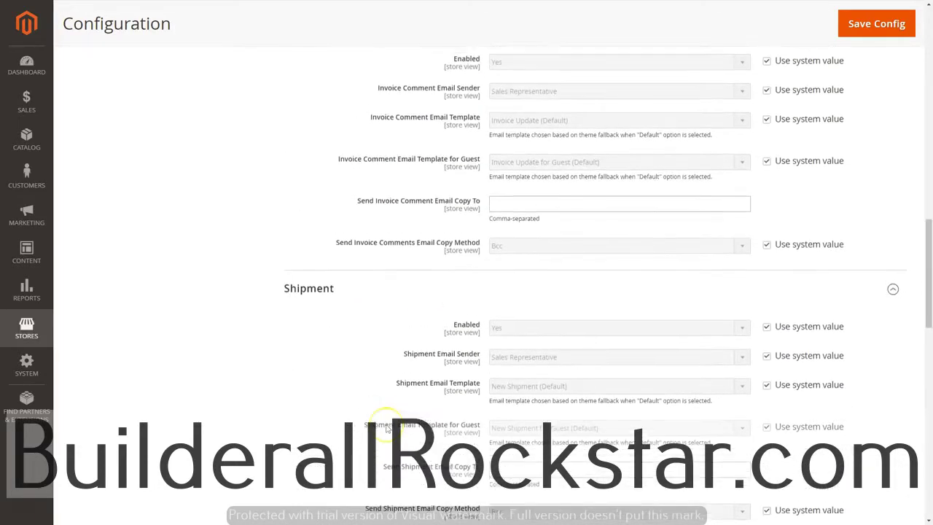
scroll(387, 428, "up", 10)
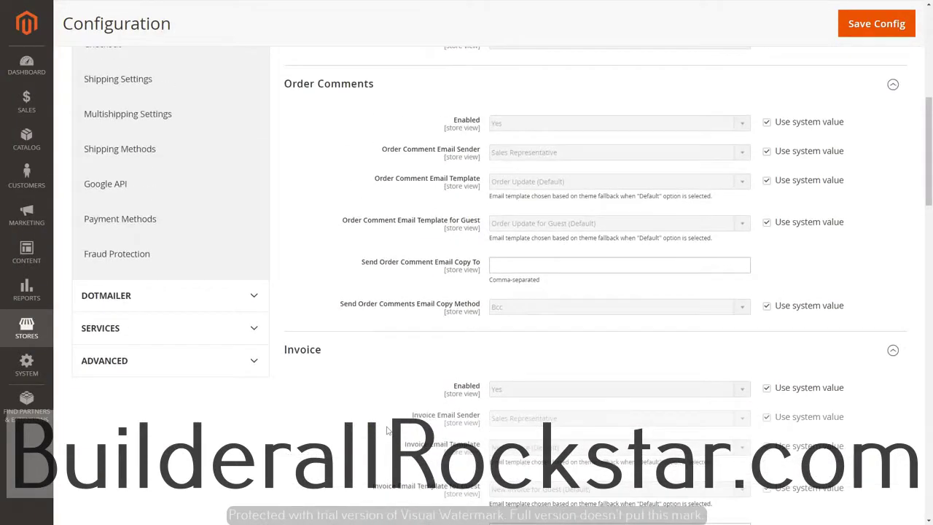
scroll(386, 430, "up", 5)
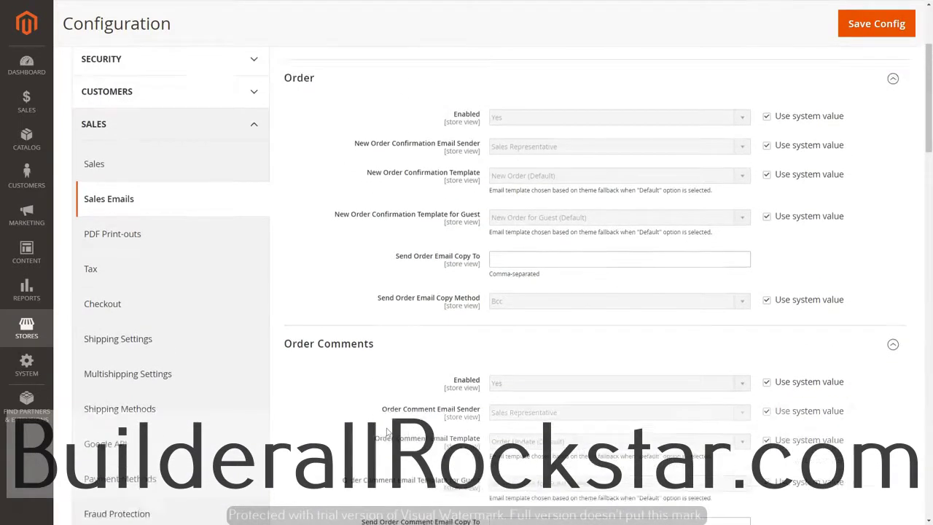
scroll(386, 431, "up", 3)
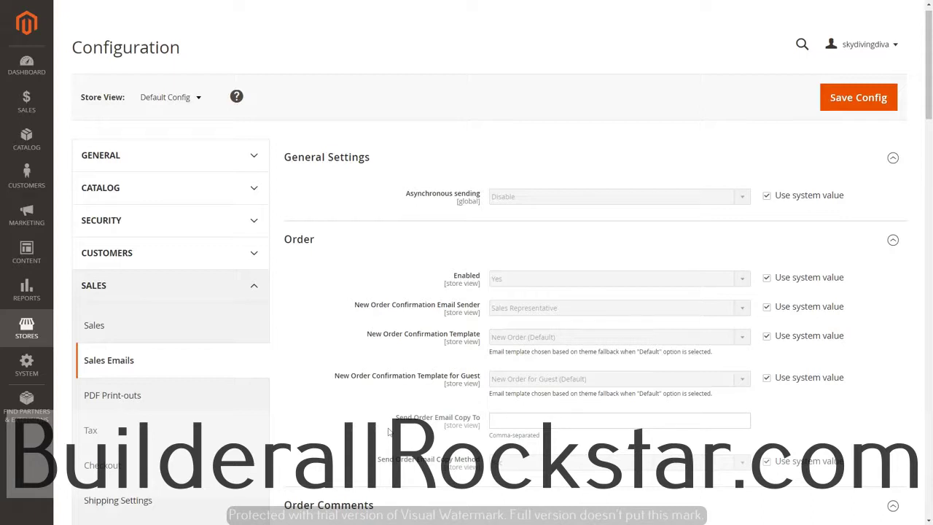
- Open PDF Print-outs with Invoice, Shipment and Credit Memo expanded, then move on to Tax settings
left_click(122, 403)
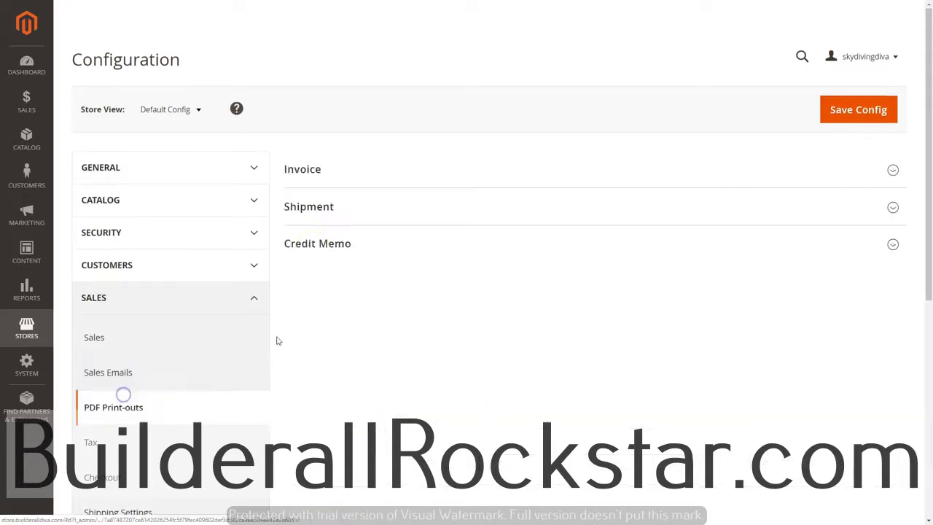
left_click(317, 201)
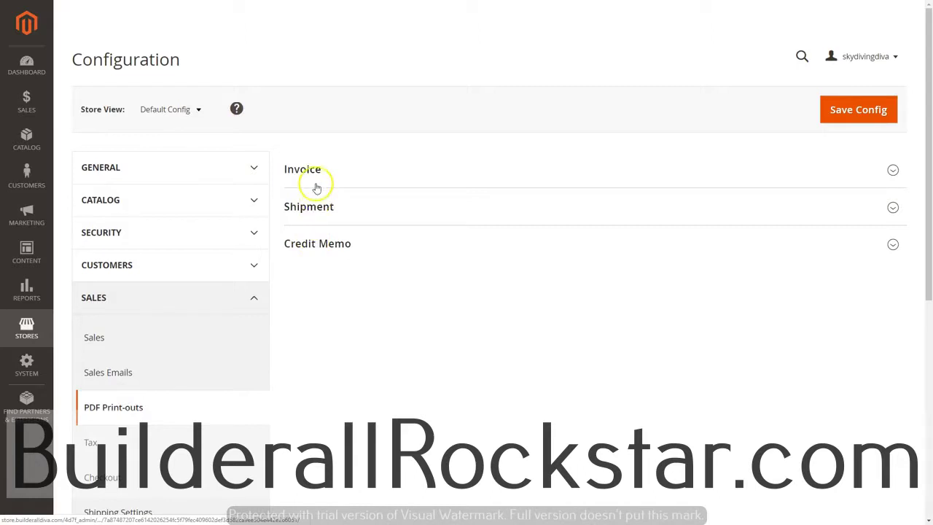
left_click(322, 167)
left_click(319, 250)
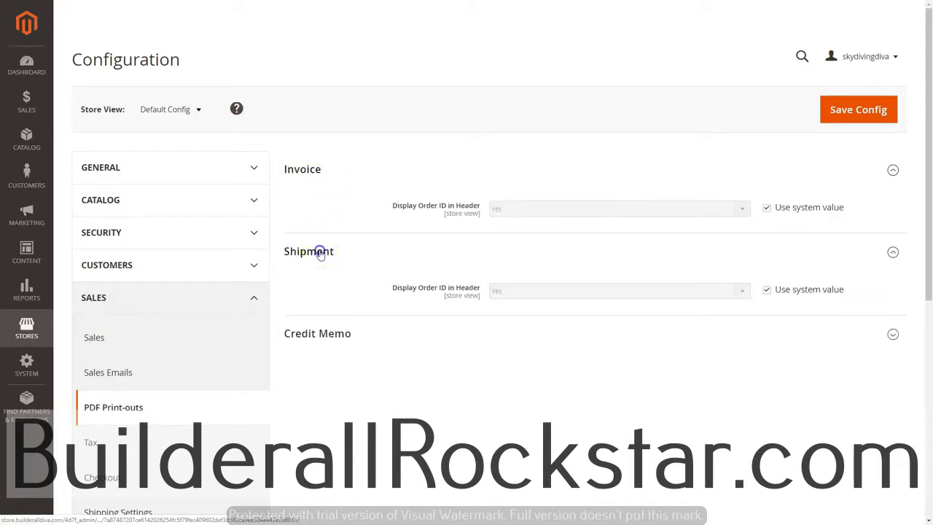
left_click(326, 332)
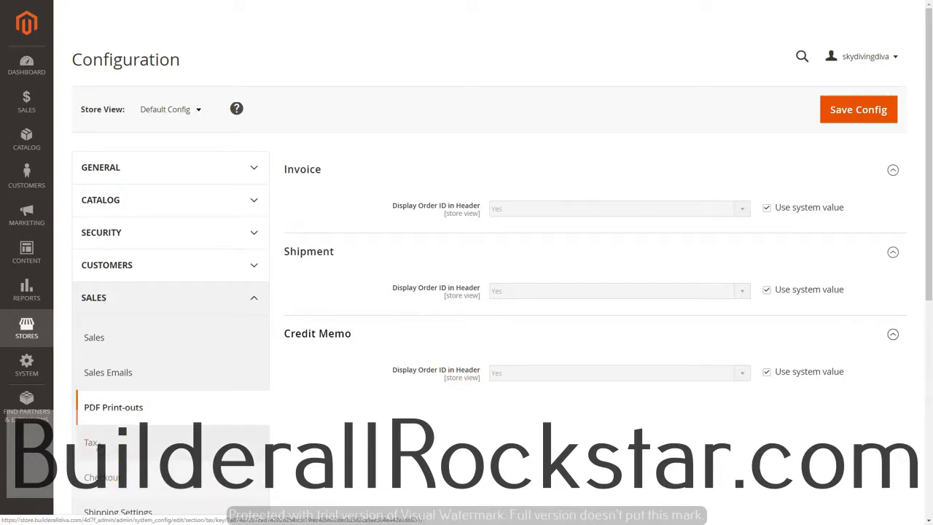
left_click(101, 444)
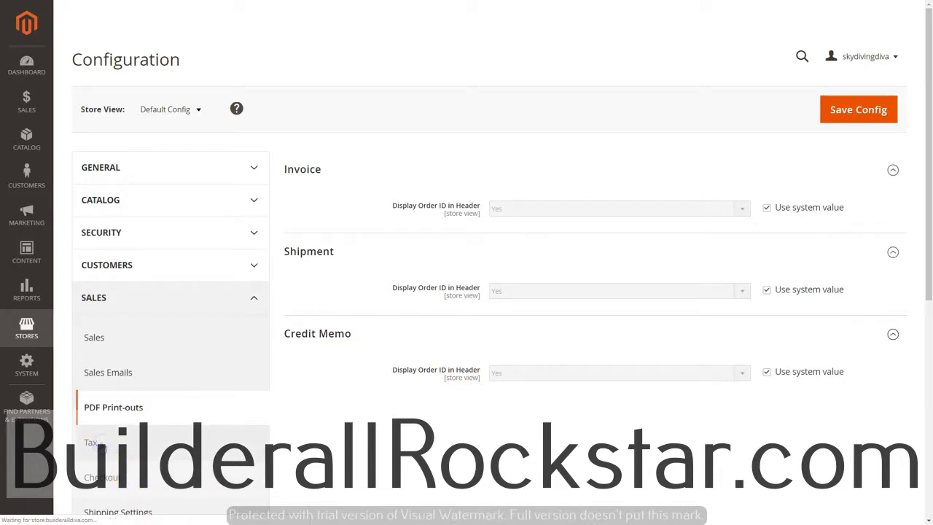
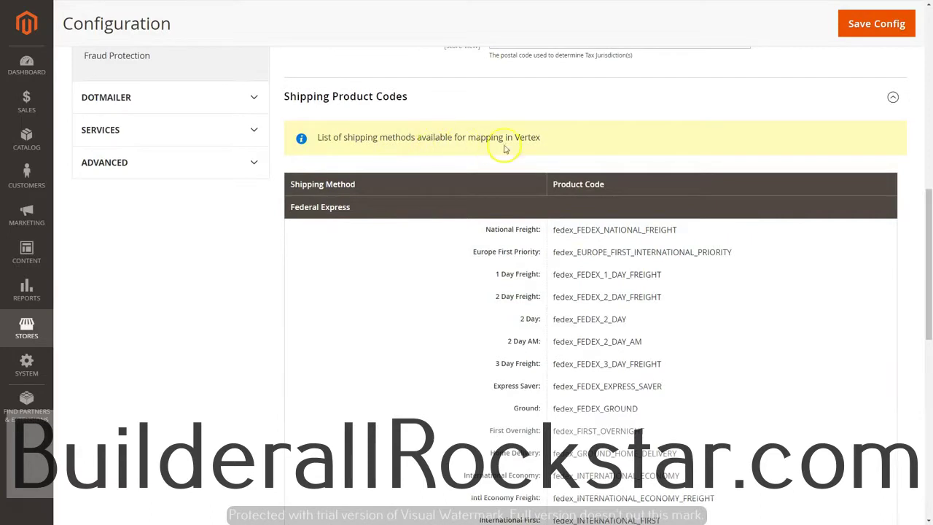
- Expand the Tax Classes, Calculation Settings, Default Tax Destination Calculation and Price Display Settings sections
scroll(566, 274, "down", 4)
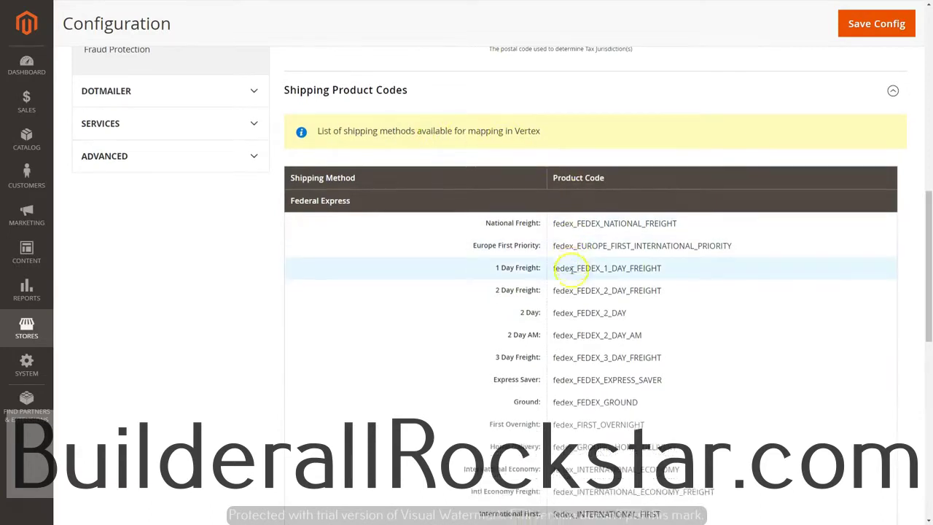
scroll(563, 331, "down", 3)
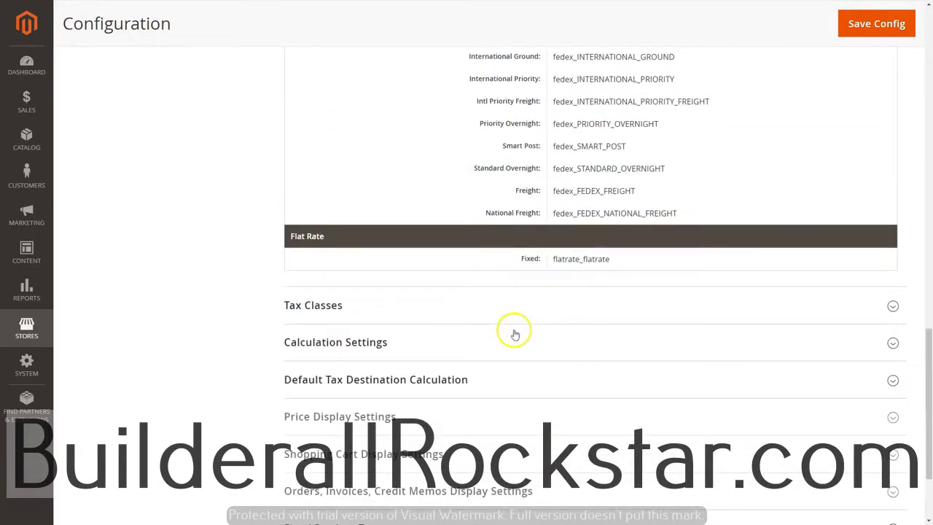
left_click(328, 312)
scroll(452, 350, "down", 3)
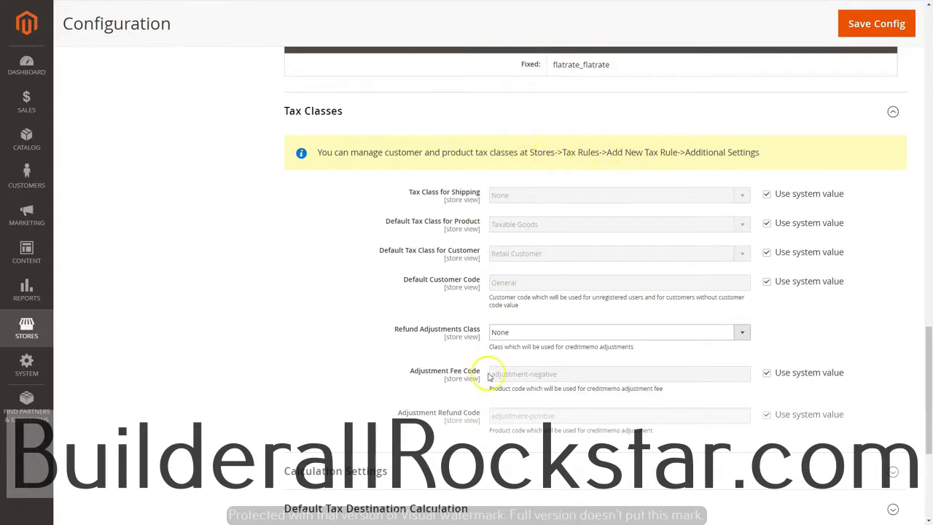
scroll(438, 378, "down", 1)
left_click(359, 422)
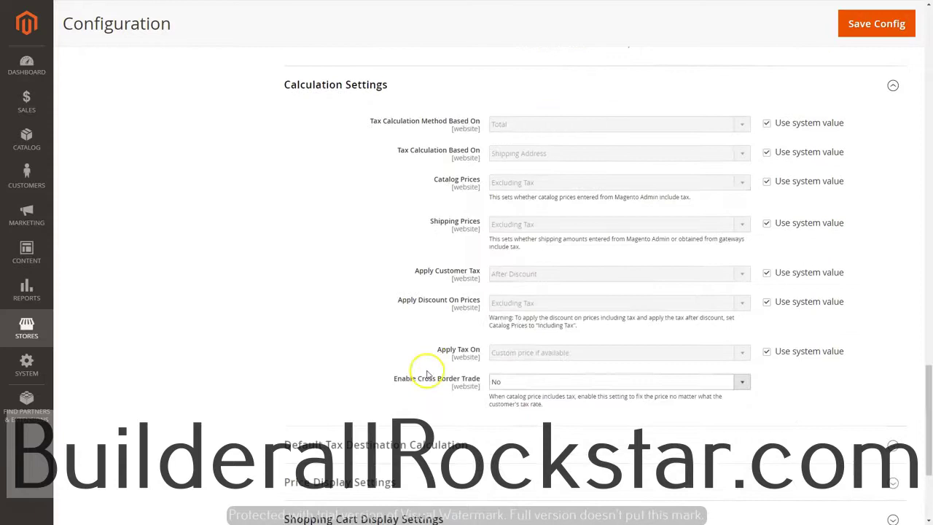
left_click(361, 443)
scroll(373, 392, "down", 1)
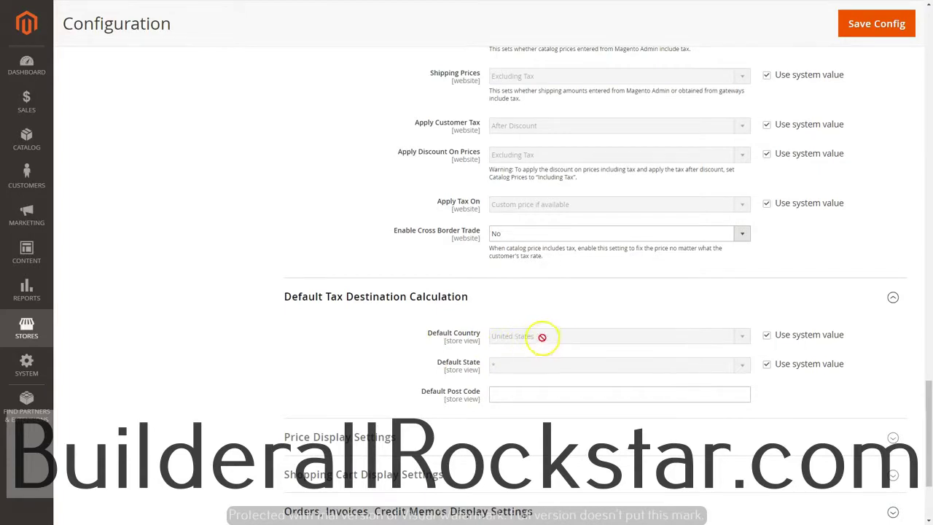
left_click(372, 430)
scroll(459, 357, "down", 3)
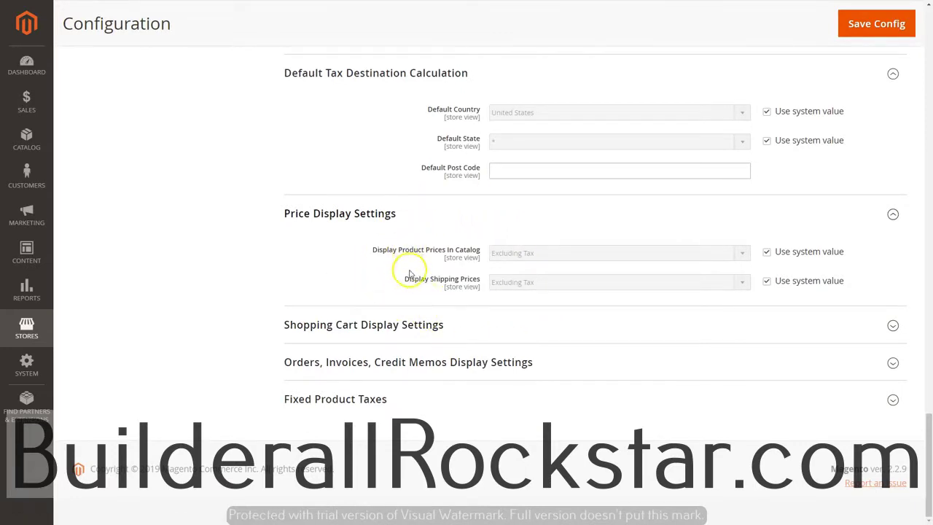
- Expand Shopping Cart Display Settings, Orders, Invoices, Credit Memos display settings, and Fixed Product Taxes
left_click(402, 326)
scroll(423, 365, "down", 1)
scroll(433, 391, "down", 2)
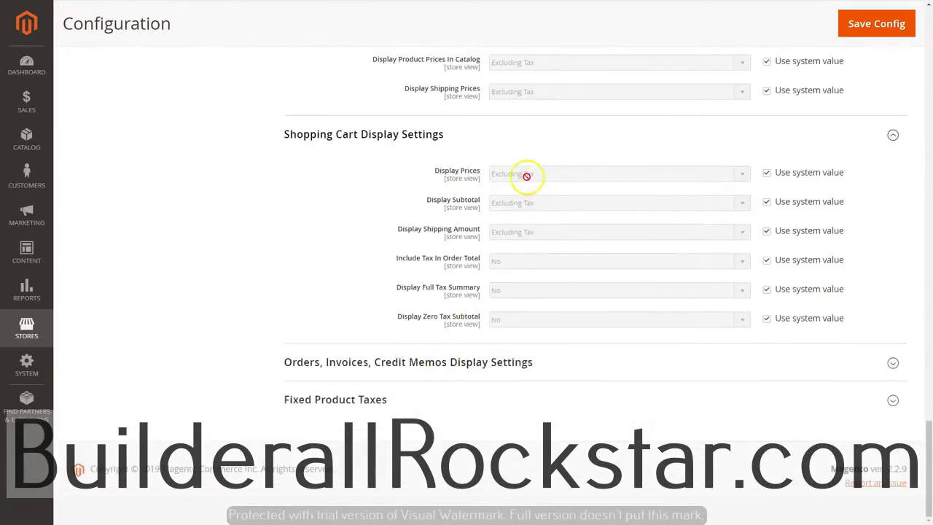
left_click(424, 363)
scroll(438, 393, "down", 1)
scroll(437, 397, "down", 1)
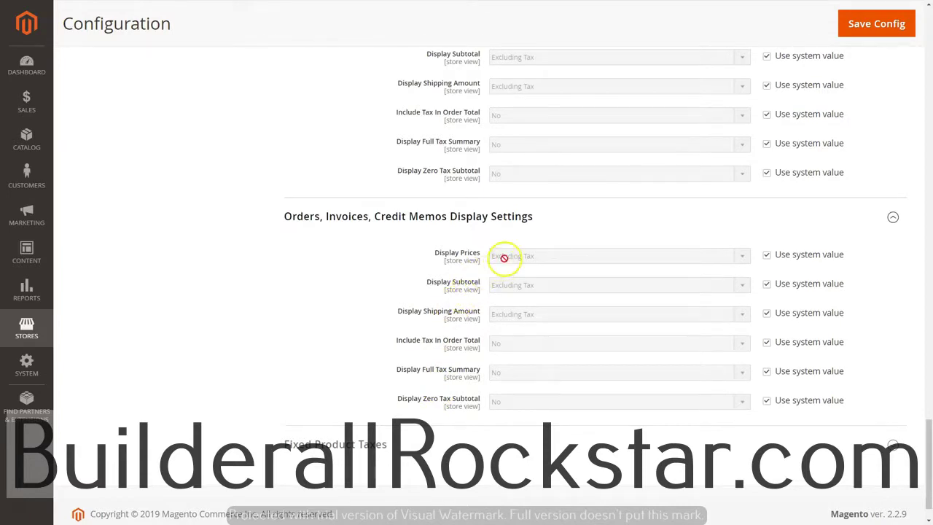
left_click(364, 445)
scroll(427, 370, "down", 3)
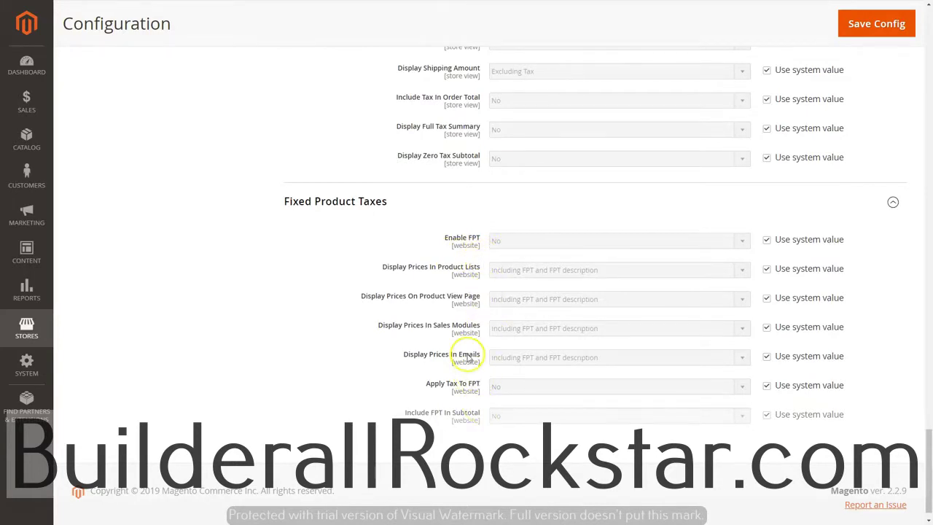
- Save the Tax configuration and go to the Sales Checkout settings
scroll(489, 332, "up", 10)
scroll(490, 331, "up", 15)
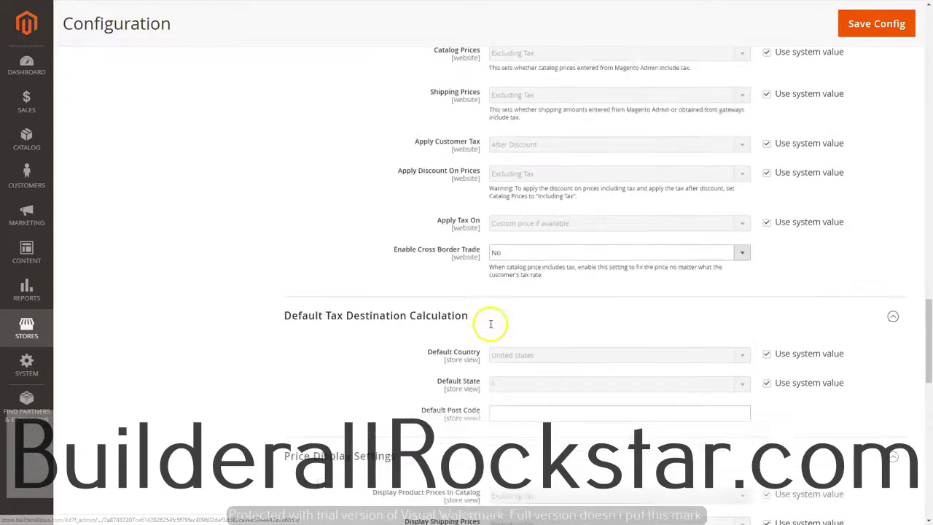
scroll(490, 328, "up", 12)
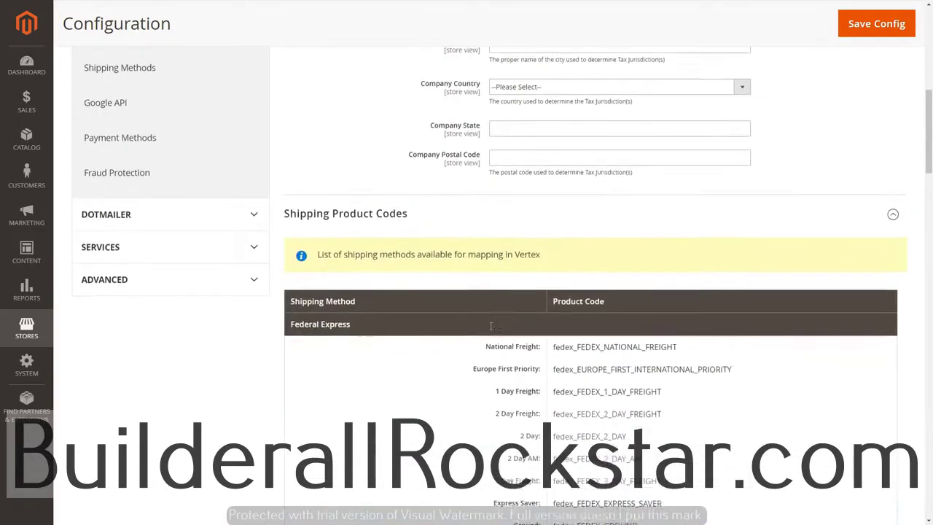
scroll(690, 282, "up", 3)
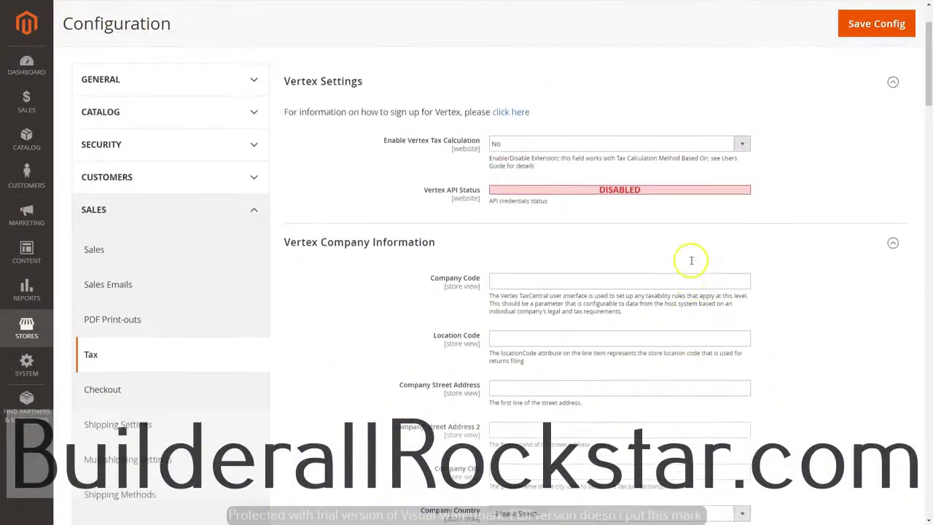
left_click(859, 63)
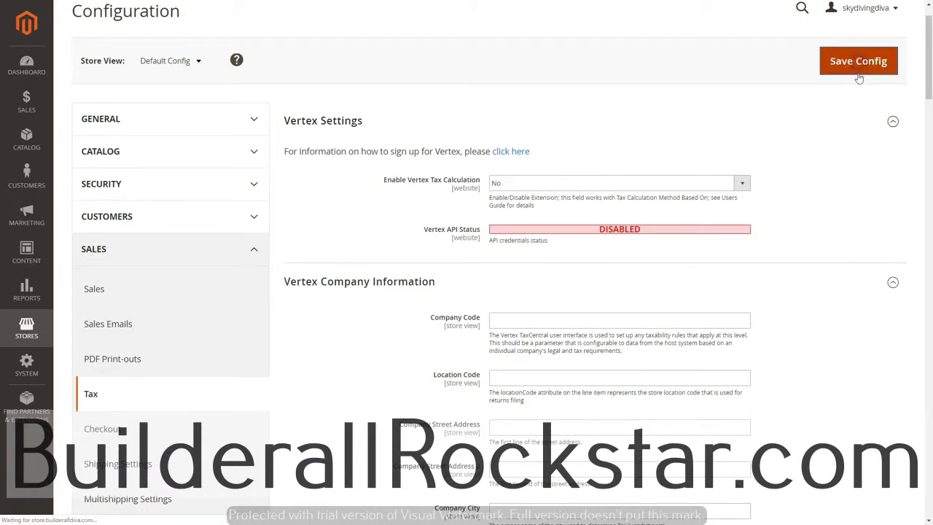
scroll(152, 389, "down", 1)
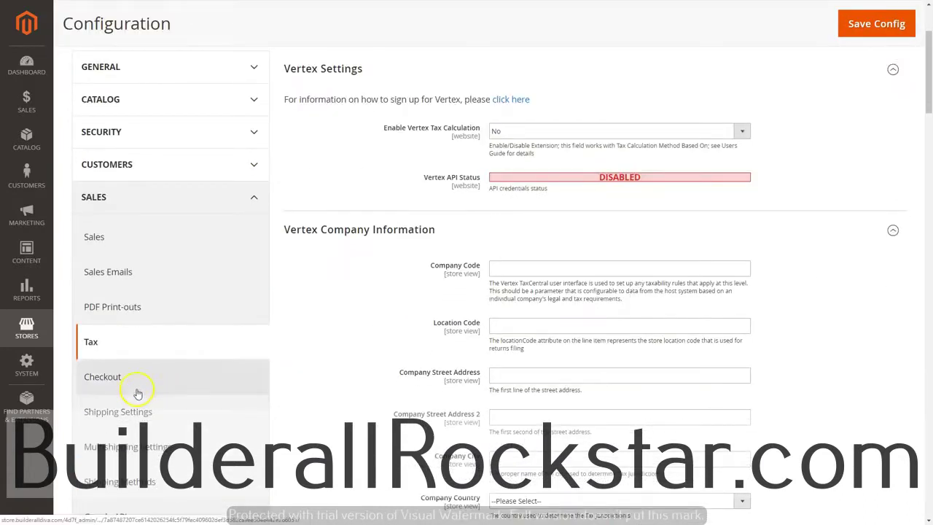
scroll(118, 380, "down", 1)
left_click(109, 331)
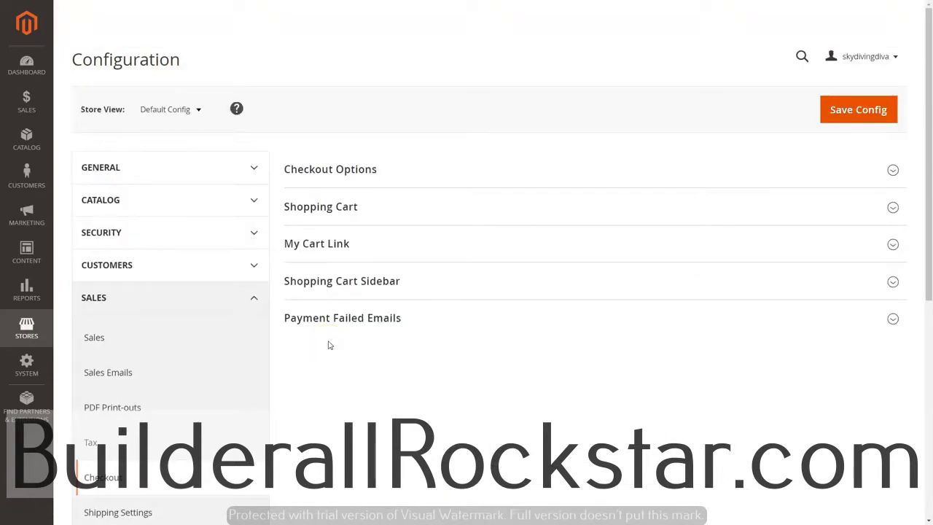
- Expand Checkout Options, Shopping Cart, My Cart Link, Shopping Cart Sidebar and Payment Failed Emails
left_click(349, 169)
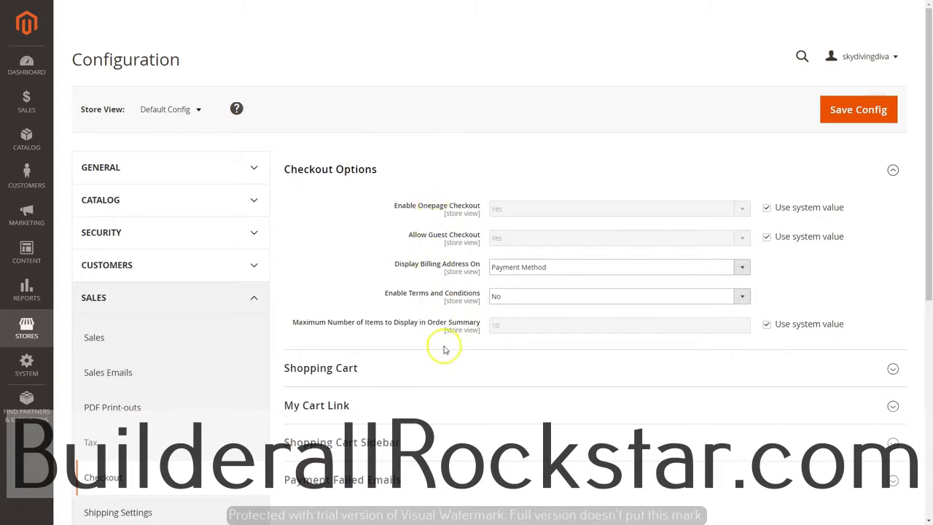
left_click(357, 369)
scroll(437, 343, "down", 3)
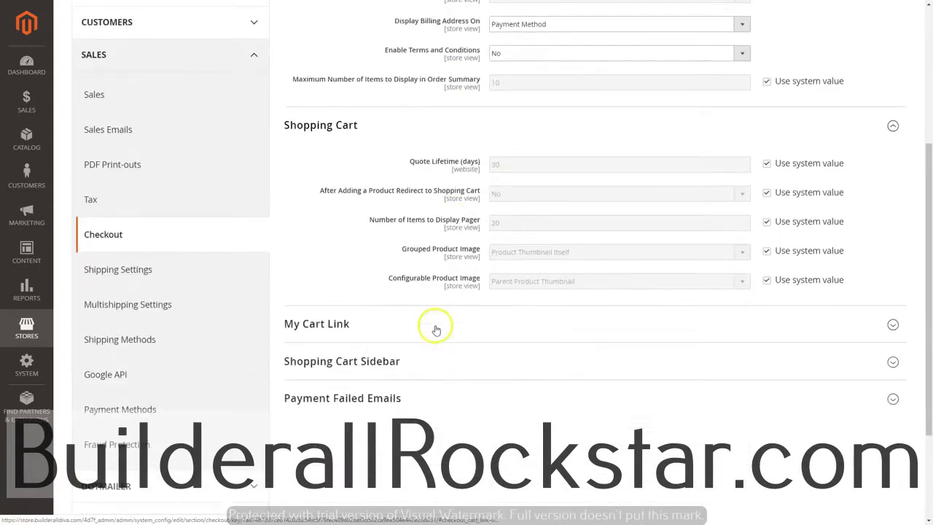
left_click(324, 328)
scroll(452, 333, "down", 1)
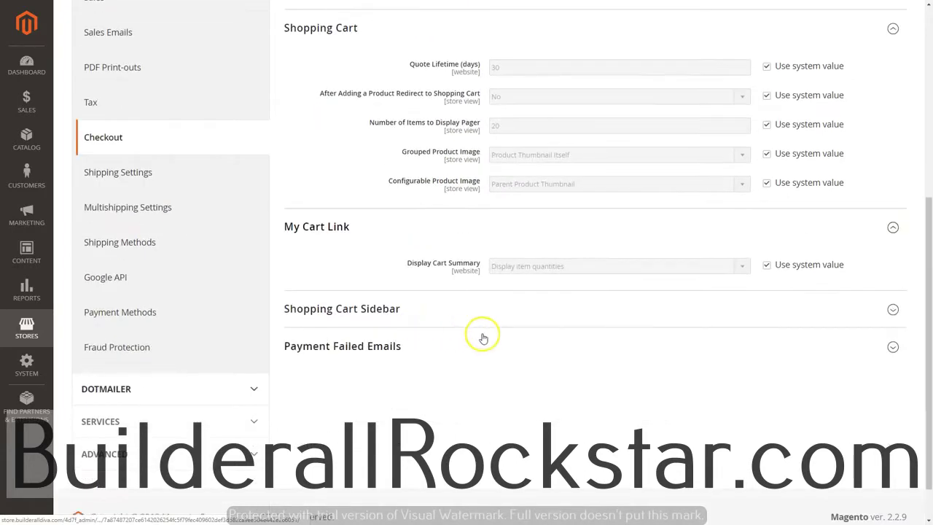
left_click(364, 308)
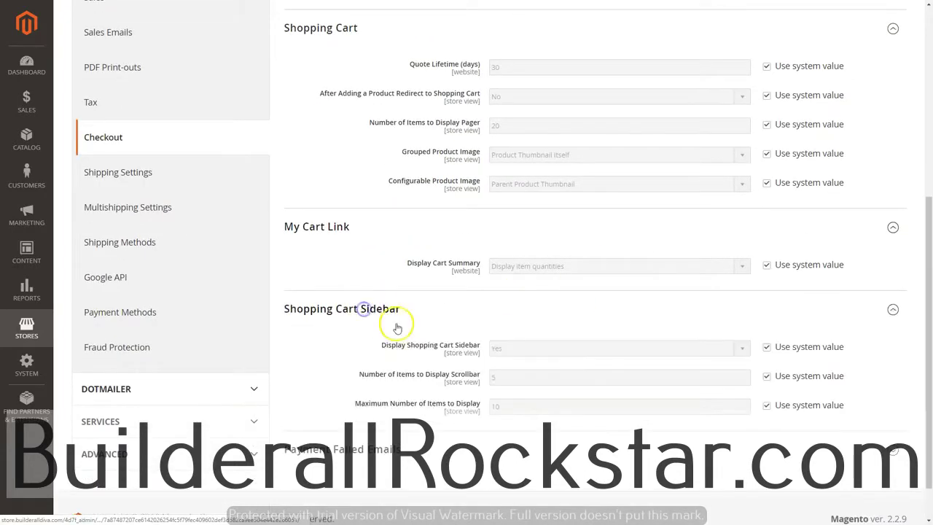
scroll(391, 323, "down", 1)
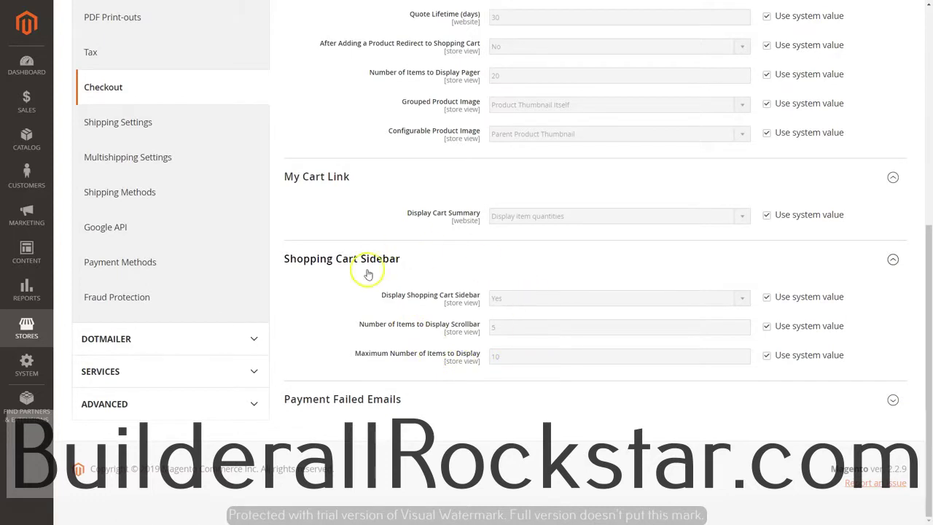
left_click(355, 401)
- Go to the Shipping Settings configuration page
scroll(425, 360, "down", 2)
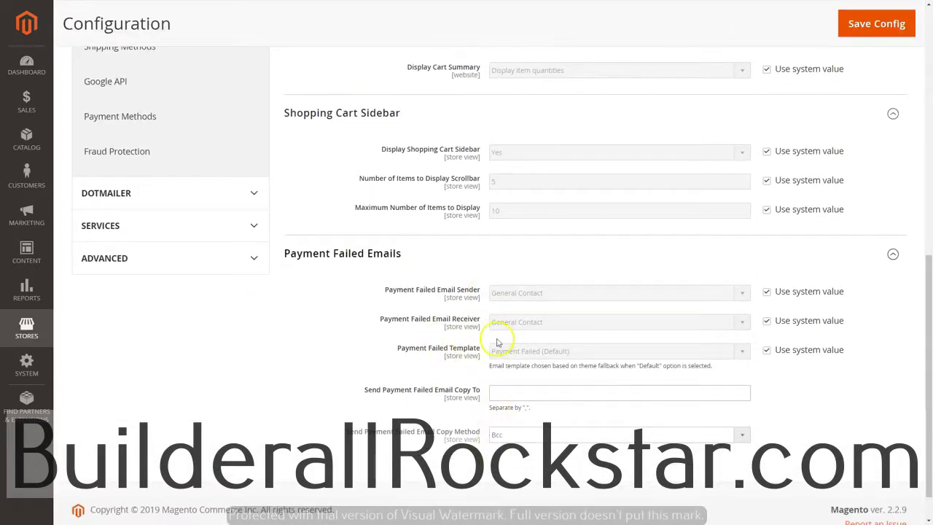
scroll(494, 341, "up", 5)
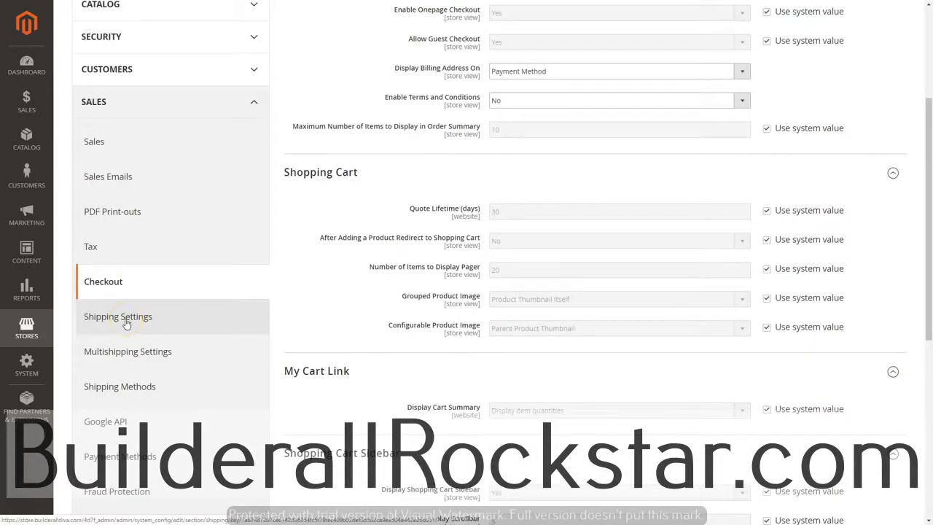
left_click(126, 323)
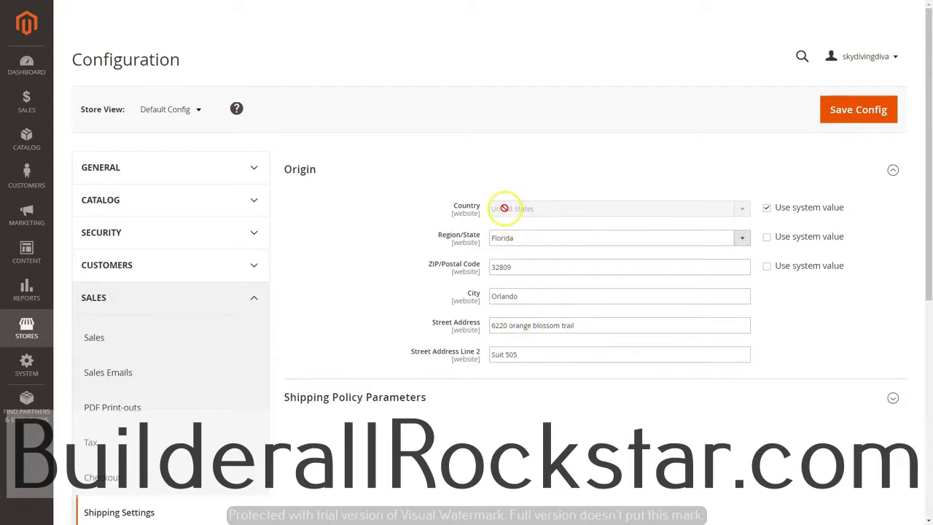
left_click(516, 238)
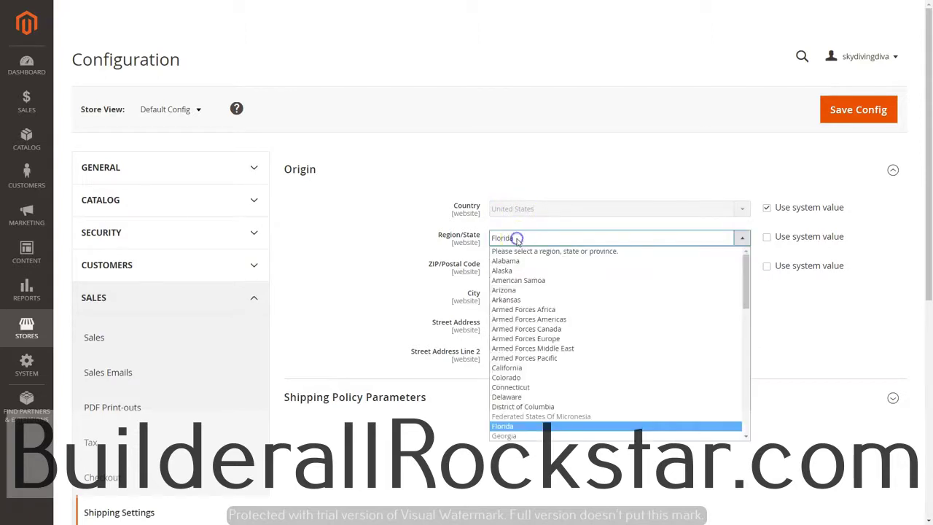
scroll(511, 381, "down", 6)
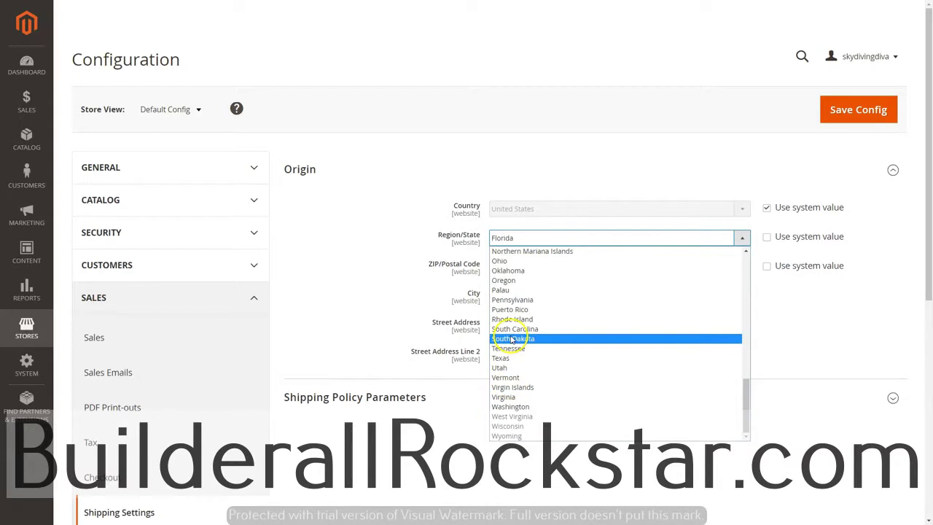
left_click(481, 270)
type("3")
left_click(521, 294)
key("Tab")
key("Tab")
type("2")
left_click(483, 290)
left_click(499, 348)
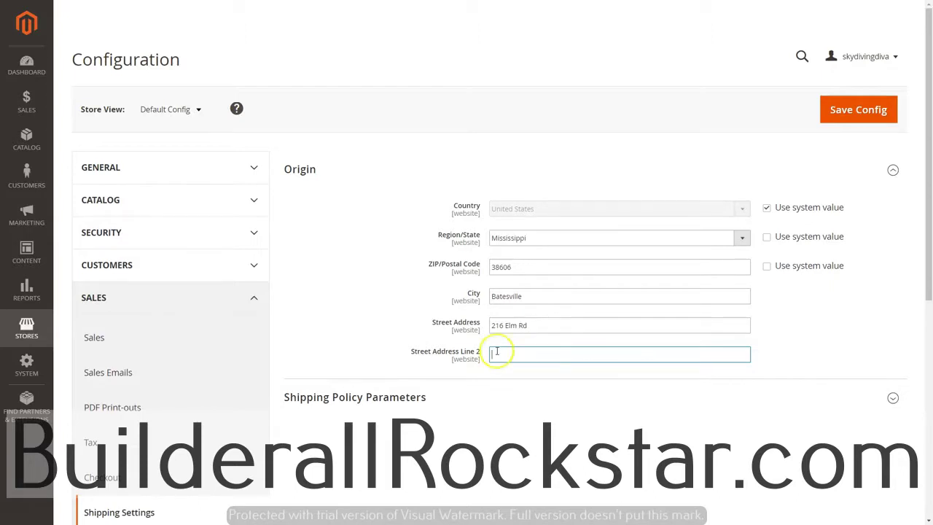
- Review Shipping Policy Parameters (custom policy No) and save the shipping configuration
left_click(364, 396)
scroll(381, 318, "down", 2)
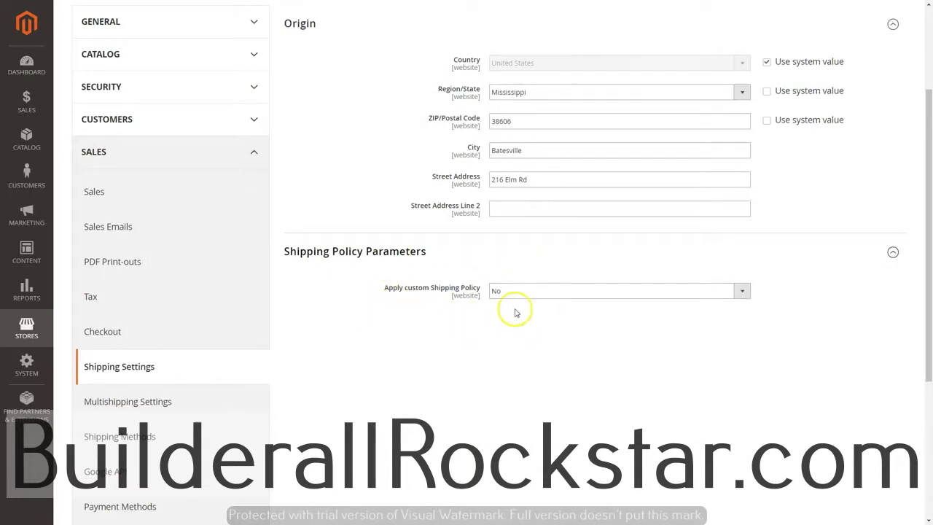
scroll(882, 237, "up", 2)
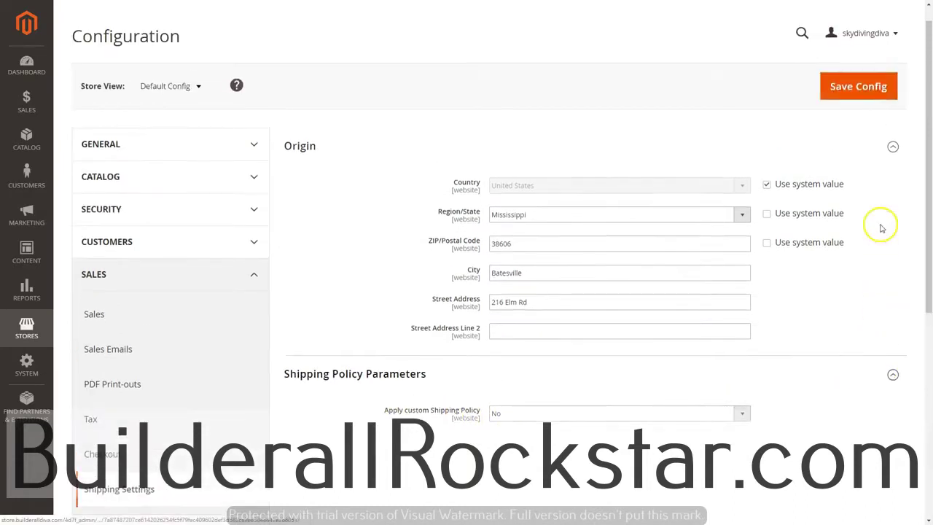
left_click(865, 113)
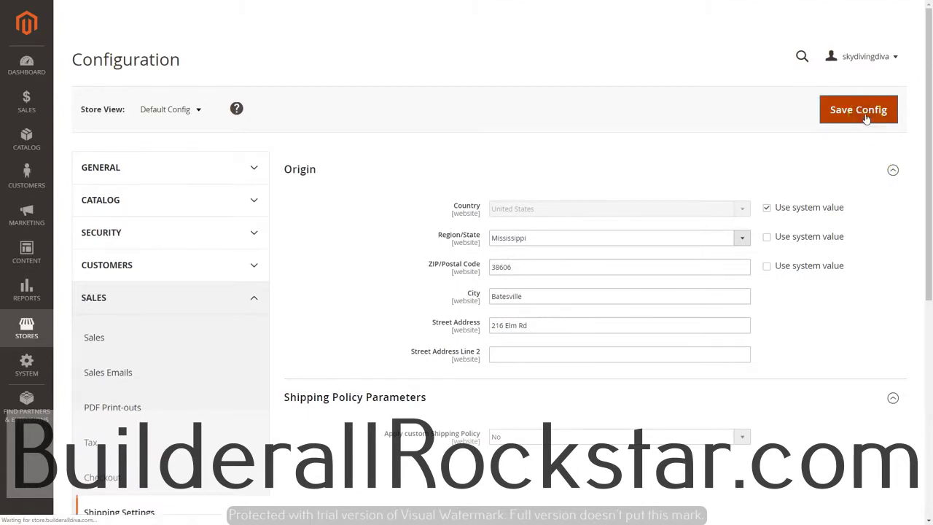
scroll(179, 321, "down", 2)
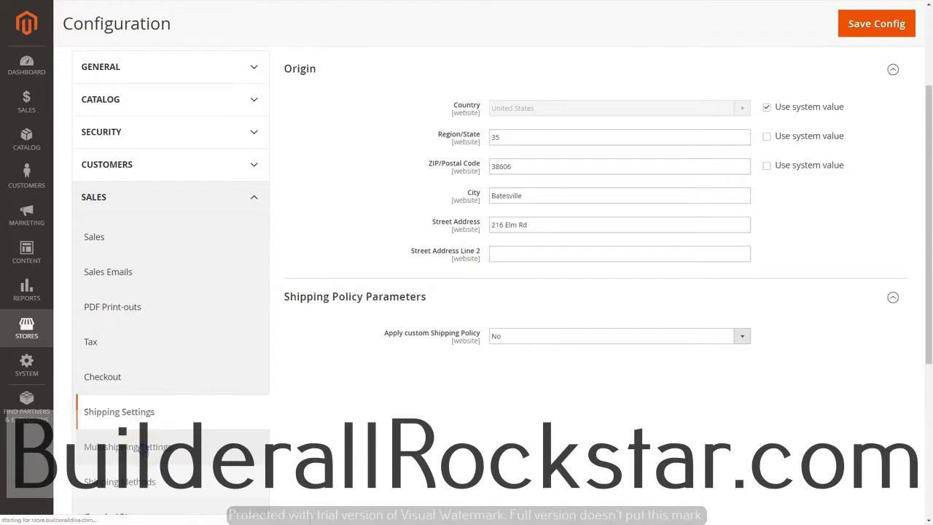
- View Multishipping Settings, showing multiple-address shipping allowed with a maximum quantity of 100
left_click(146, 453)
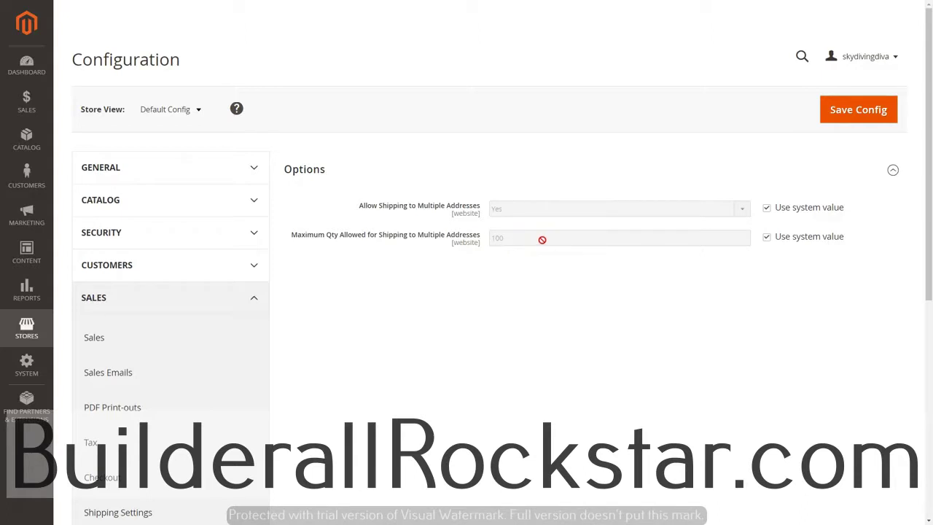
scroll(265, 378, "down", 4)
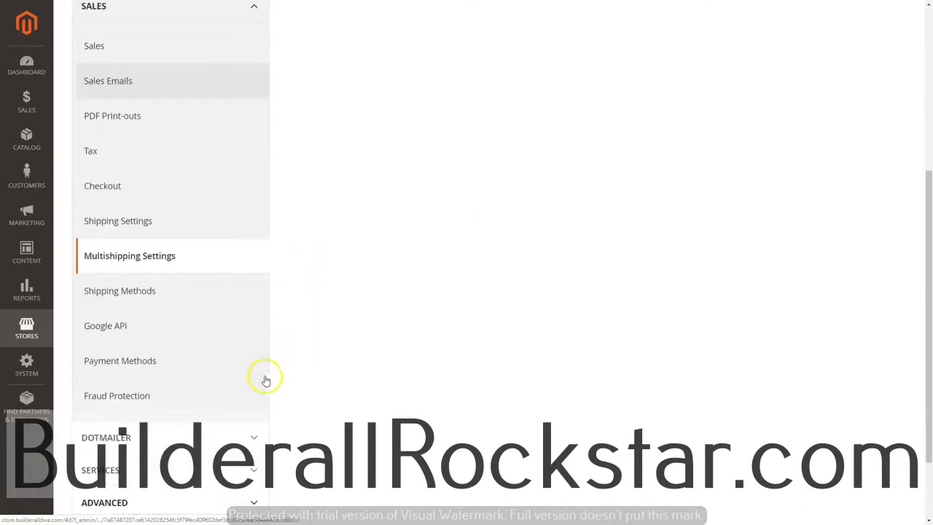
- In Flat Rate, try Per Order then Per Item, leaving Type and Price (5.00) on system defaults
left_click(129, 288)
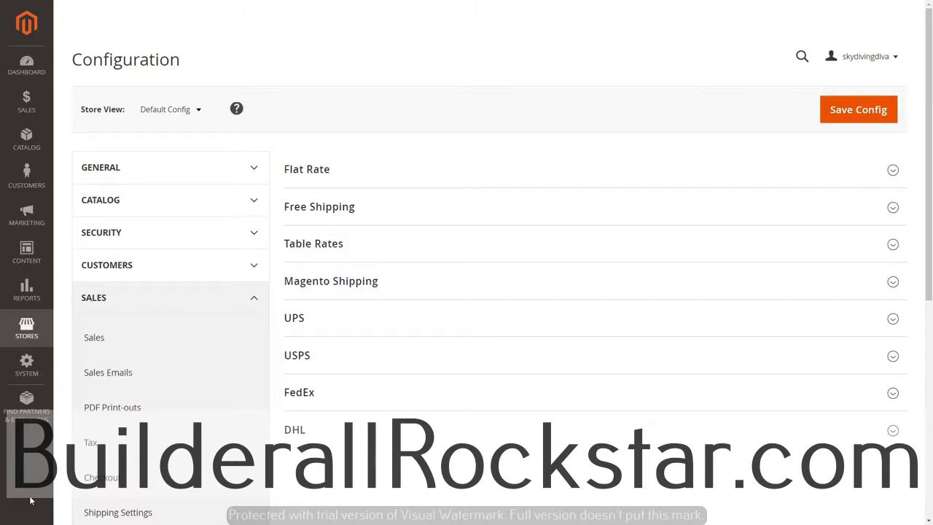
left_click(314, 169)
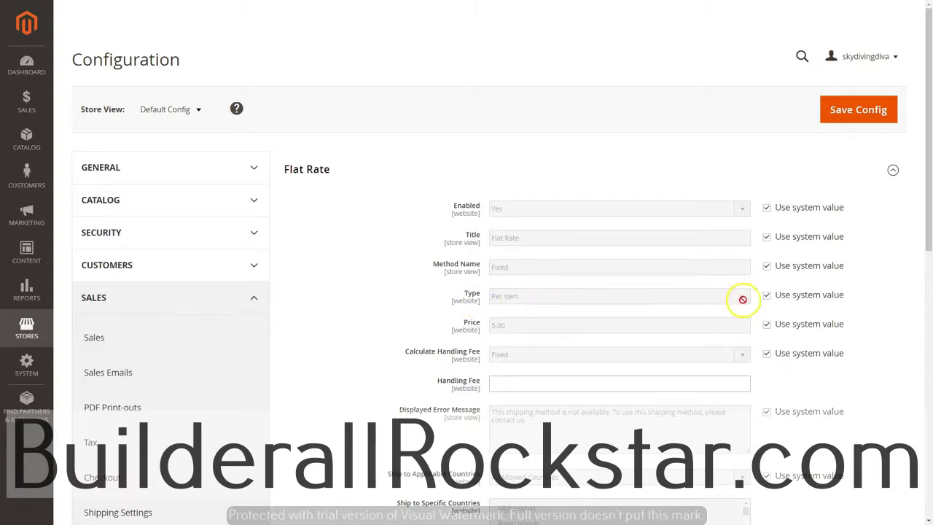
left_click(766, 295)
left_click(745, 298)
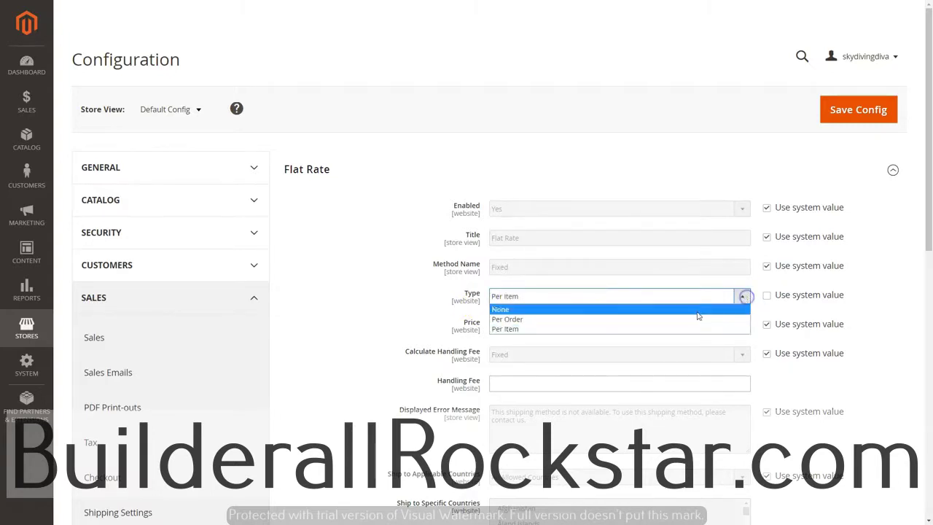
left_click(518, 322)
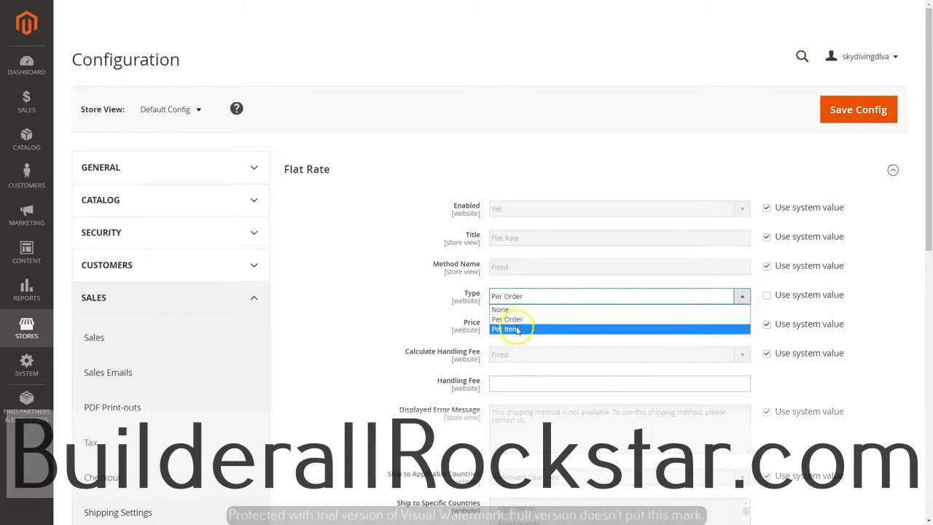
left_click(518, 329)
left_click(766, 295)
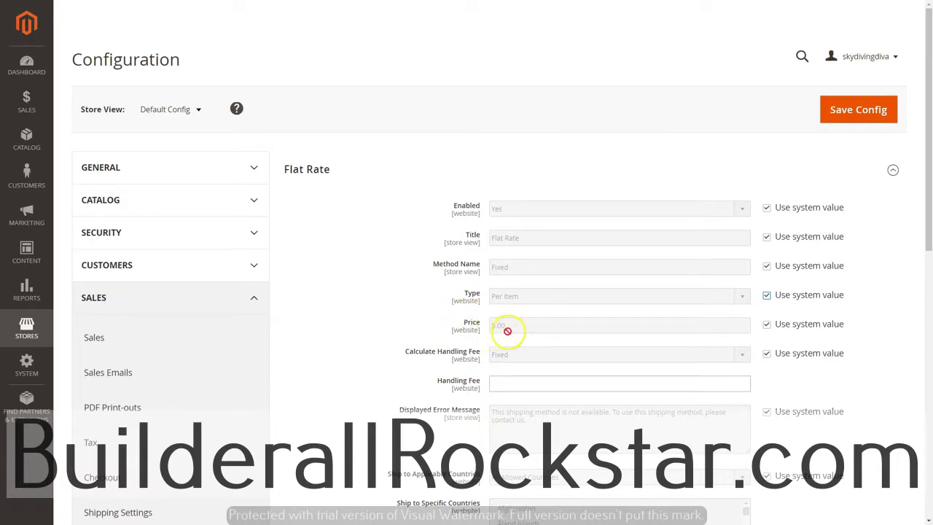
left_click(766, 327)
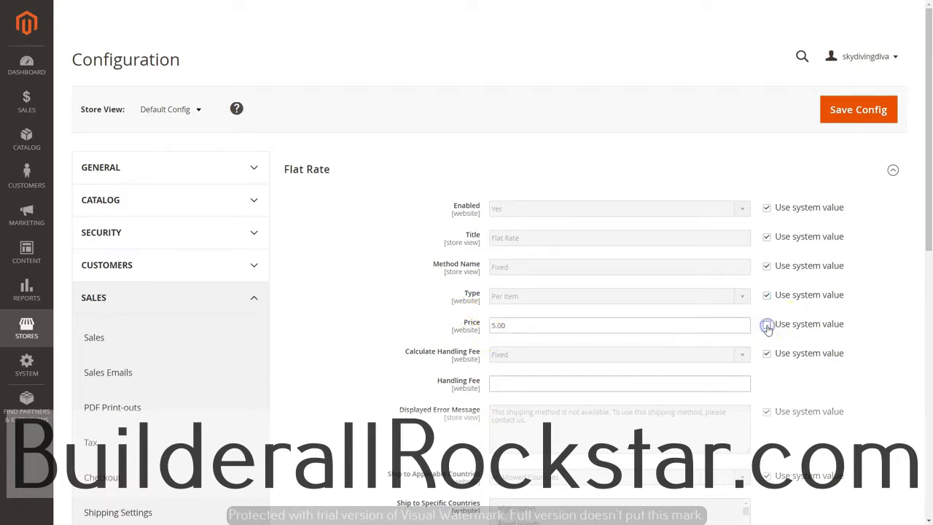
left_click(766, 325)
- Override Flat Rate's Calculate Handling Fee system value and keep it set to Fixed
scroll(427, 369, "down", 1)
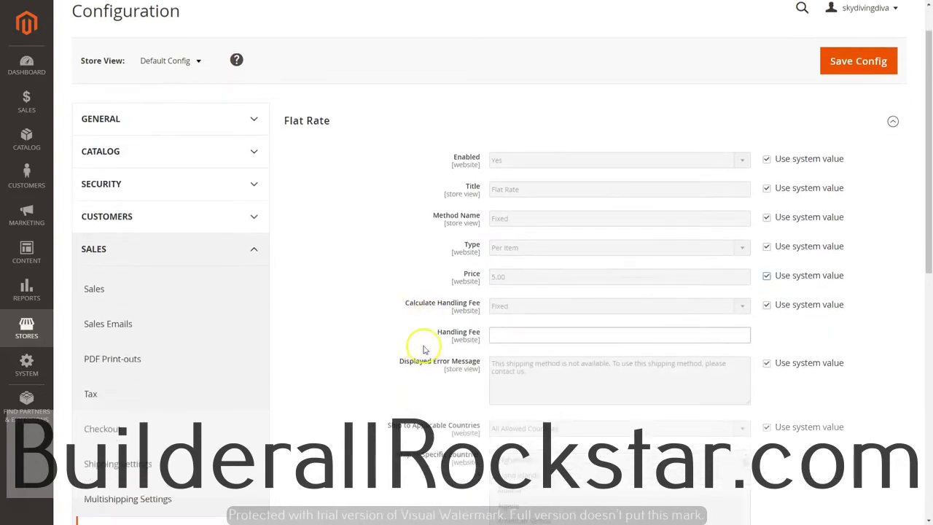
left_click(501, 307)
left_click(766, 304)
left_click(620, 306)
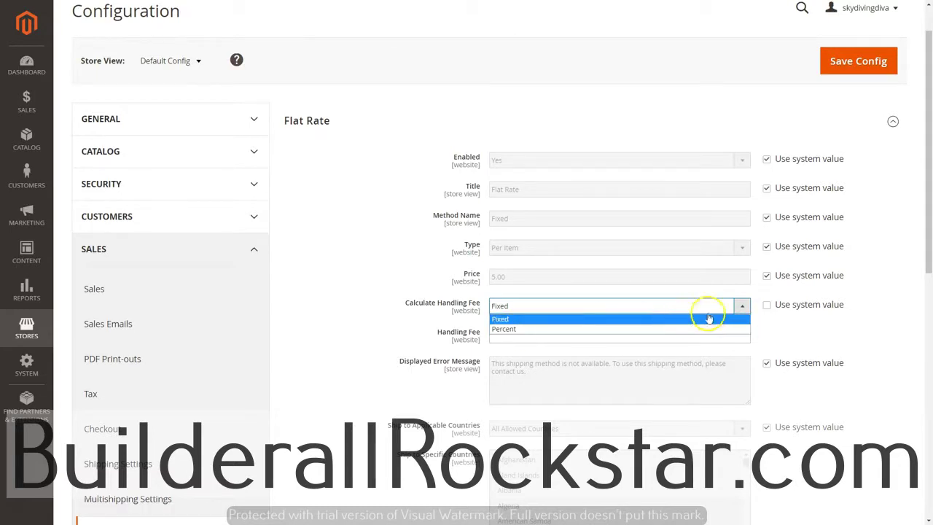
left_click(741, 306)
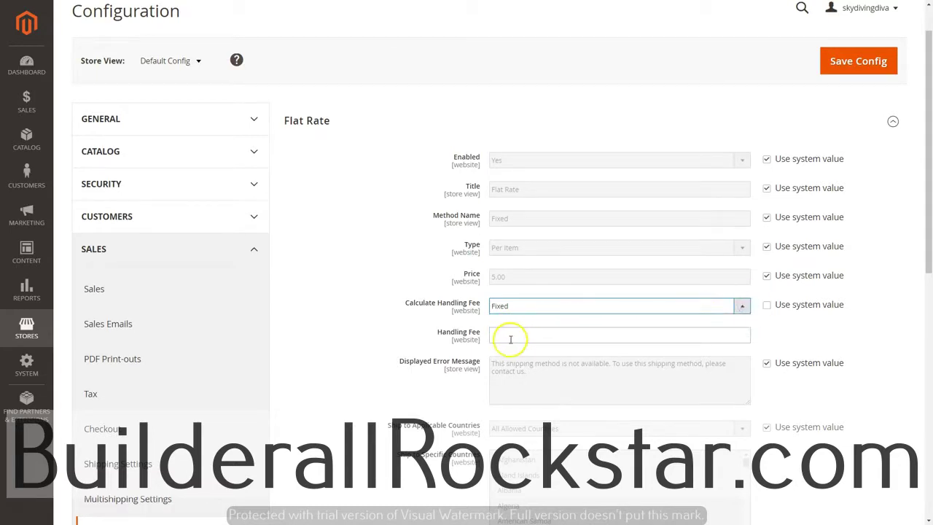
scroll(514, 338, "down", 3)
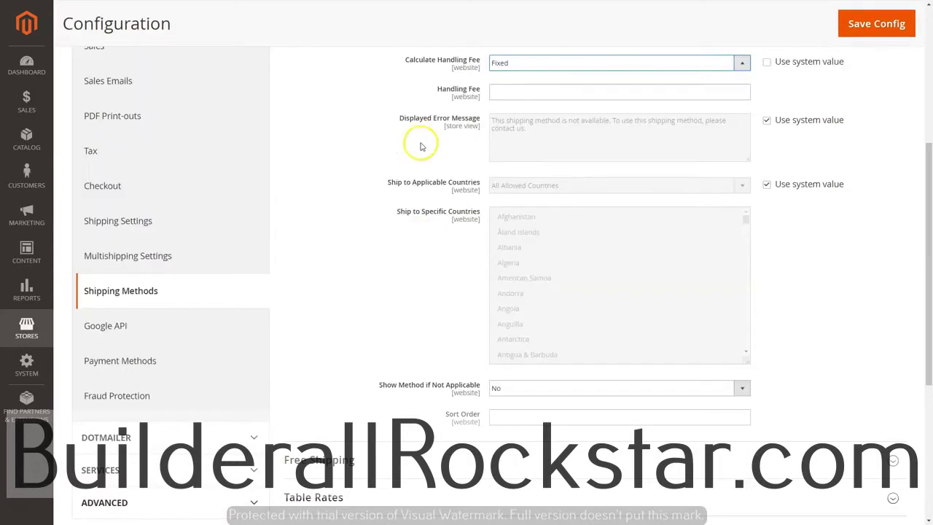
- Expand Free Shipping and Table Rates, then collapse the Table Rates carrier settings
scroll(409, 364, "down", 2)
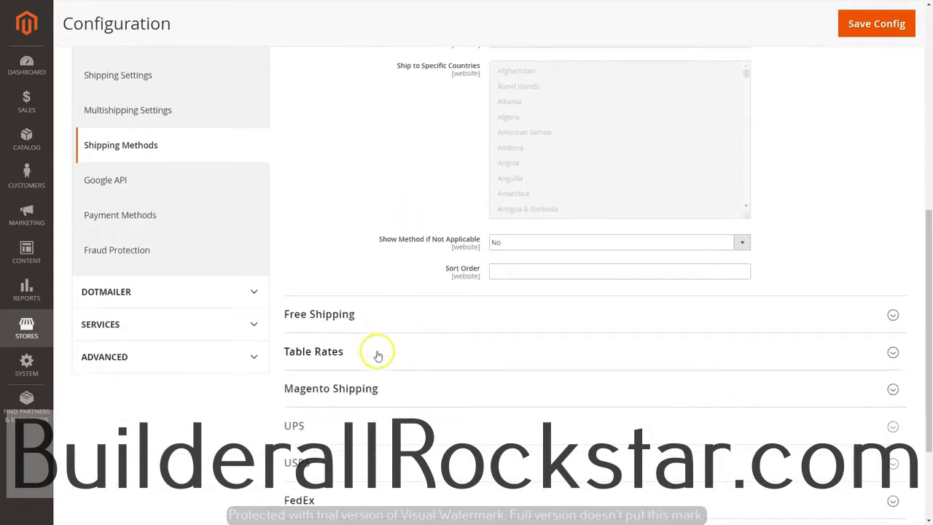
left_click(350, 317)
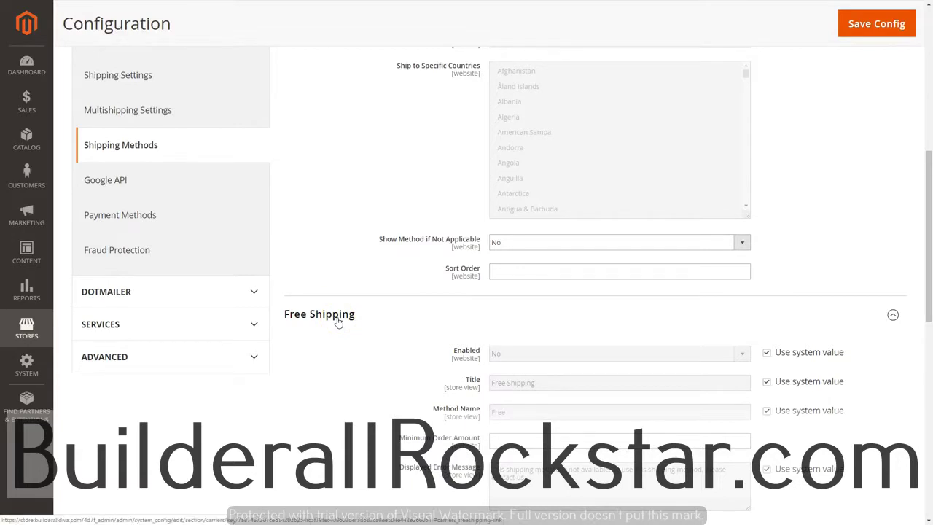
left_click(337, 321)
scroll(339, 219, "down", 3)
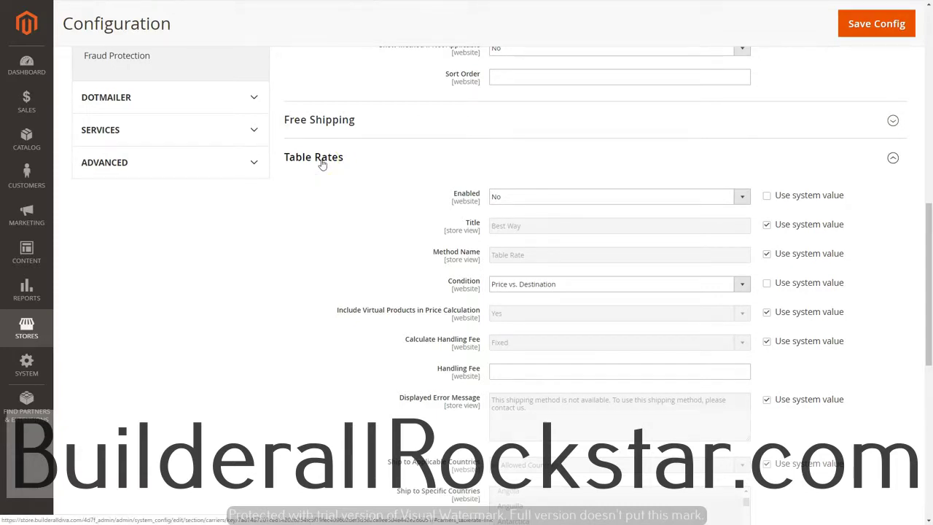
left_click(323, 159)
- Expand the Magento Shipping carrier fields for review, then collapse them again
left_click(349, 194)
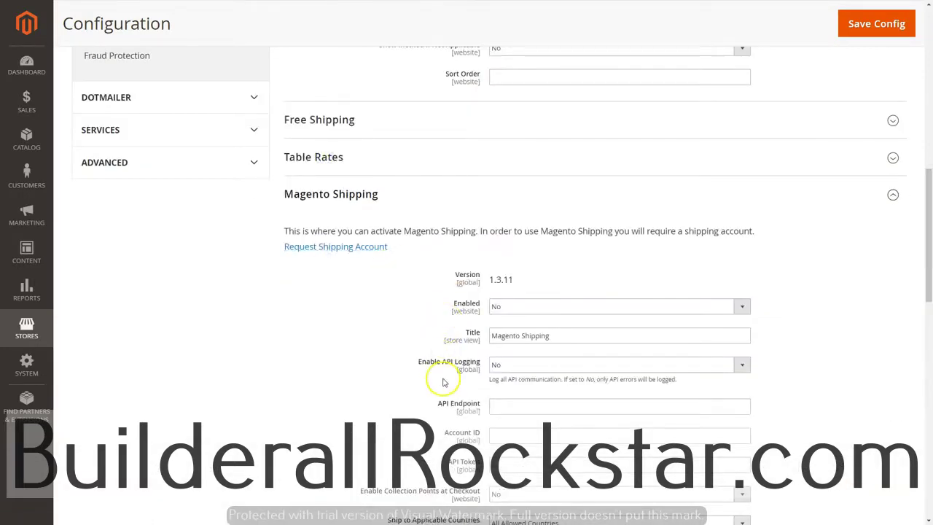
scroll(443, 379, "down", 2)
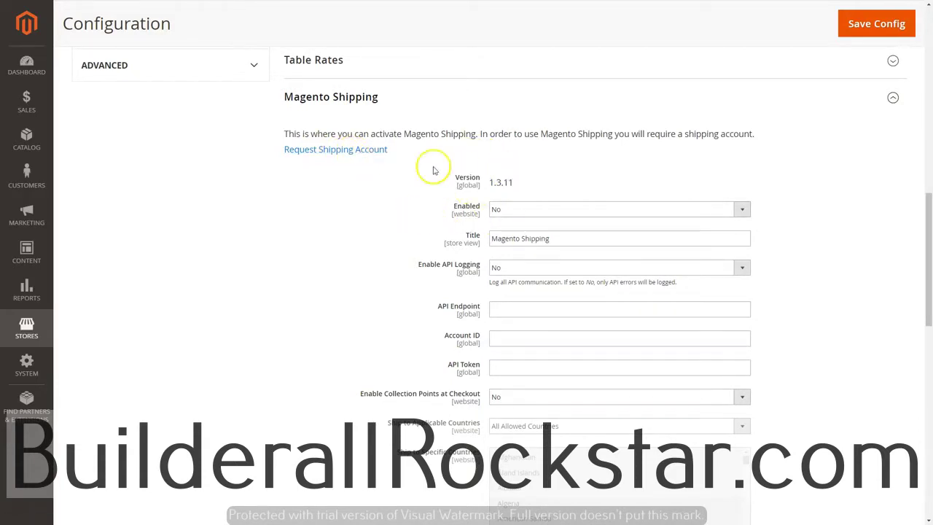
left_click(331, 100)
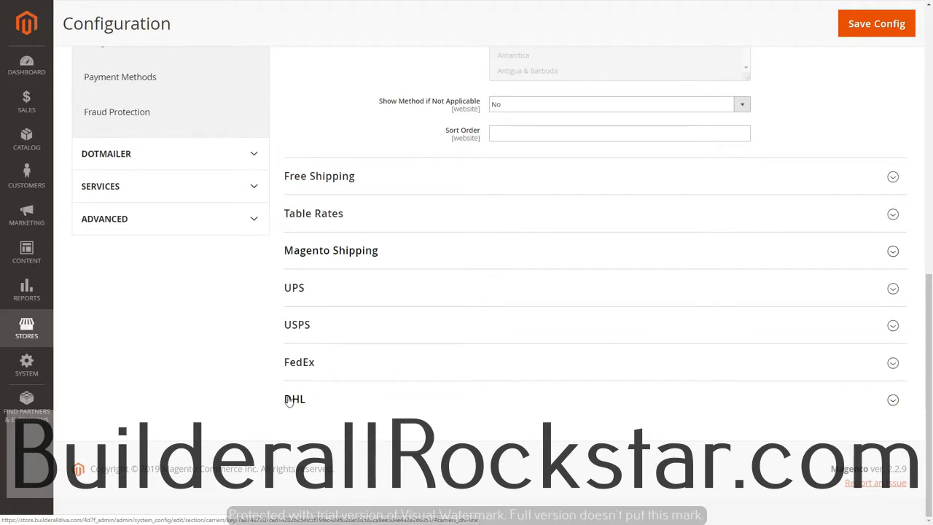
scroll(419, 371, "up", 4)
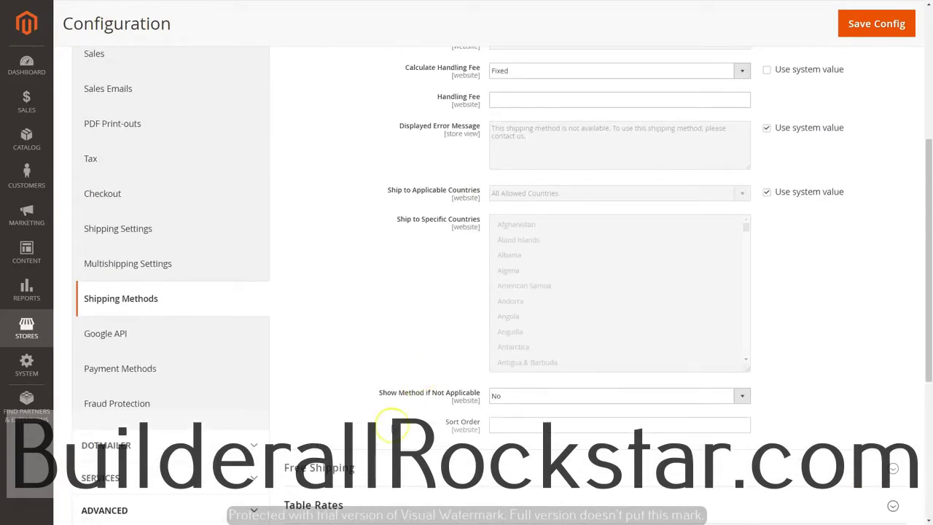
- Save the Shipping Methods configuration with Flat Rate's handling fee calculation kept as Fixed
scroll(400, 409, "up", 5)
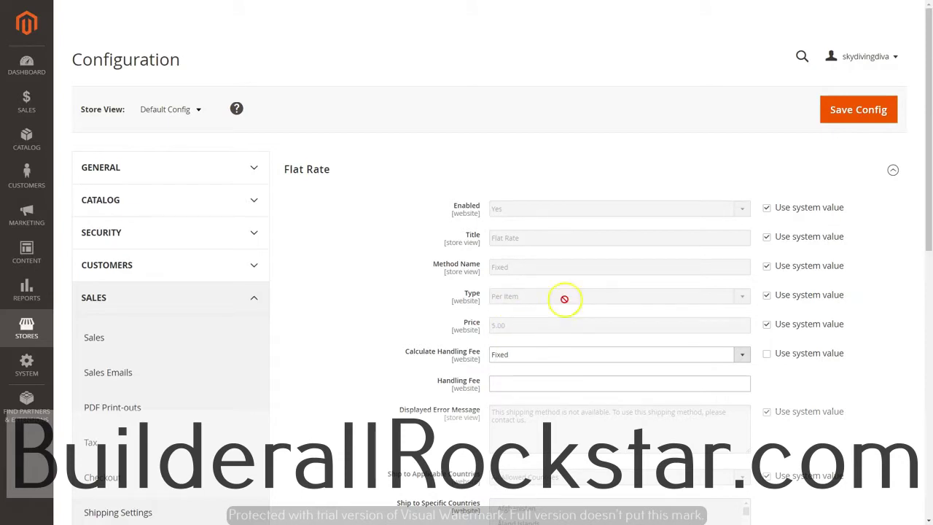
left_click(848, 110)
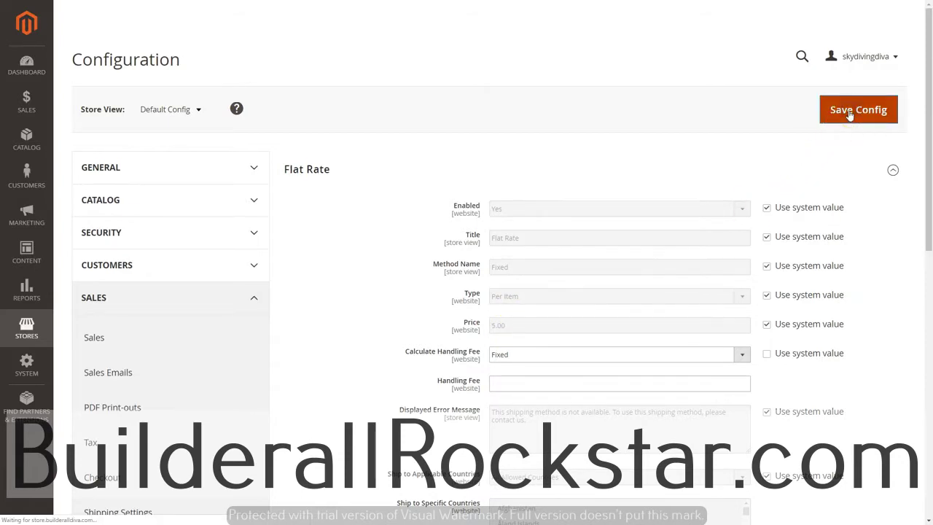
scroll(169, 350, "down", 4)
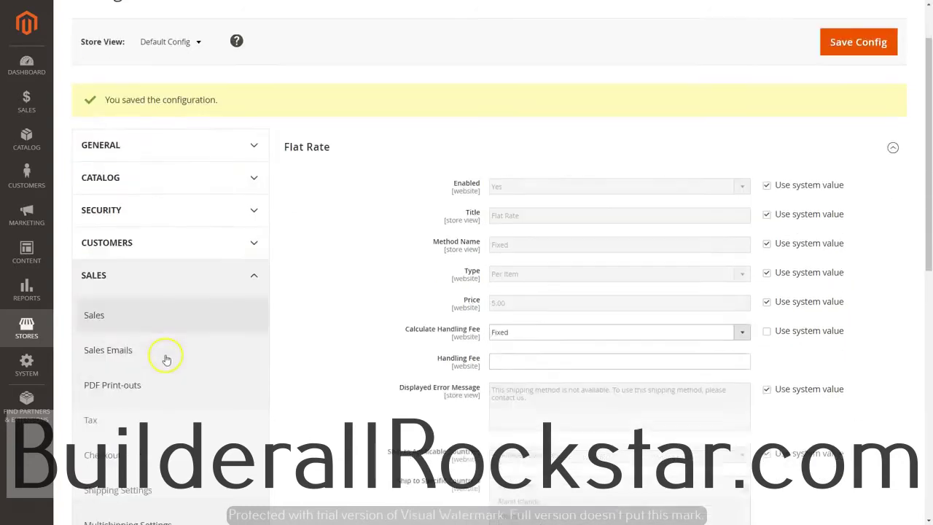
scroll(142, 401, "down", 1)
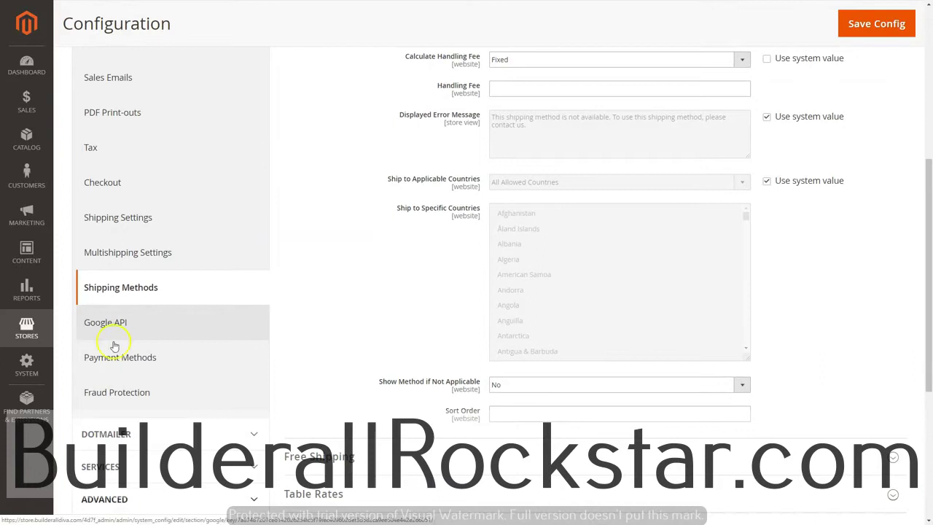
- In Payment Methods, set Bank Transfer Payment's Enabled option to No
left_click(134, 358)
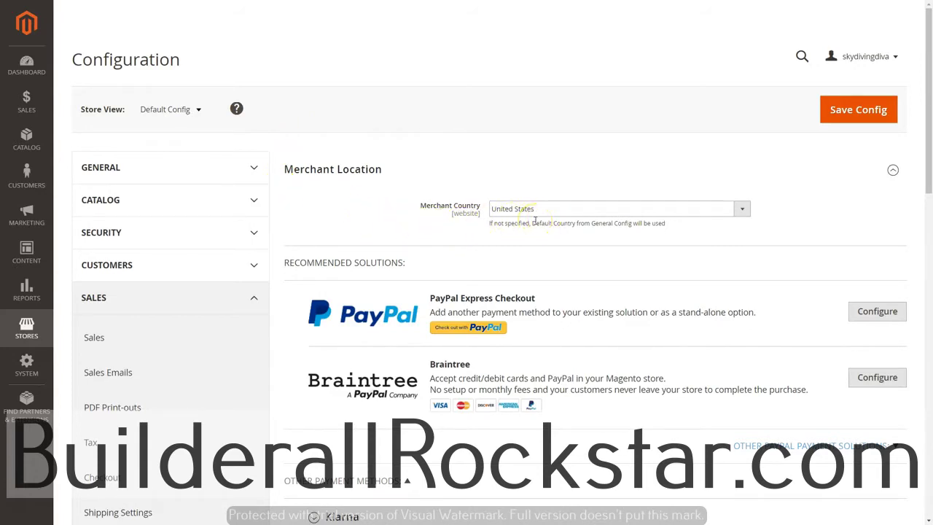
scroll(535, 220, "down", 2)
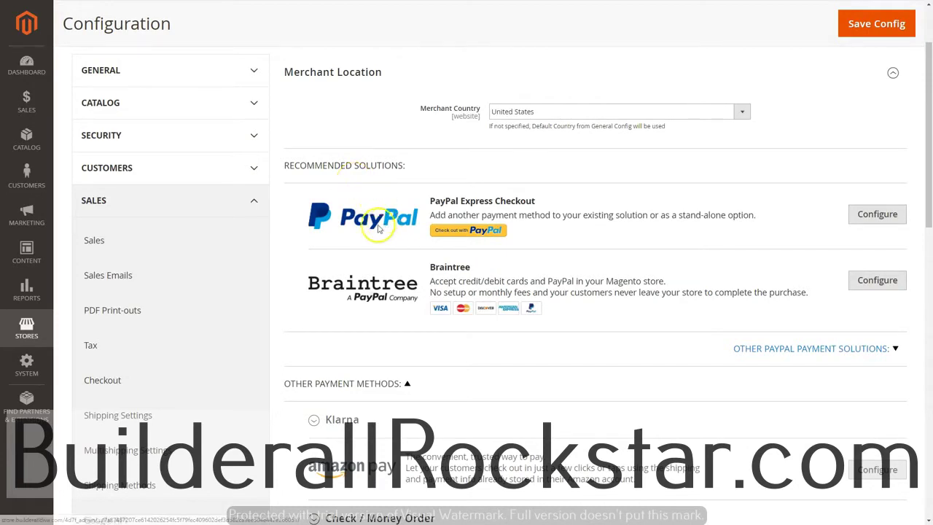
scroll(493, 259, "down", 2)
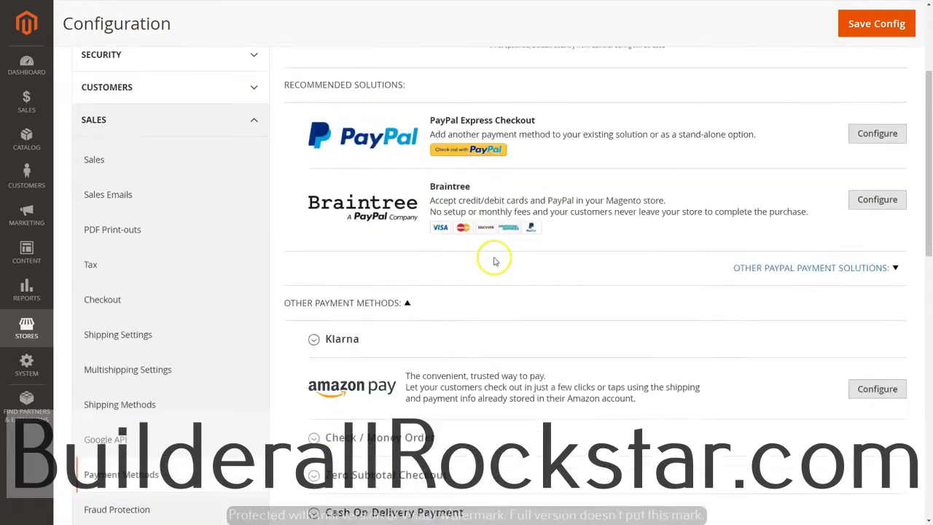
scroll(491, 286, "down", 4)
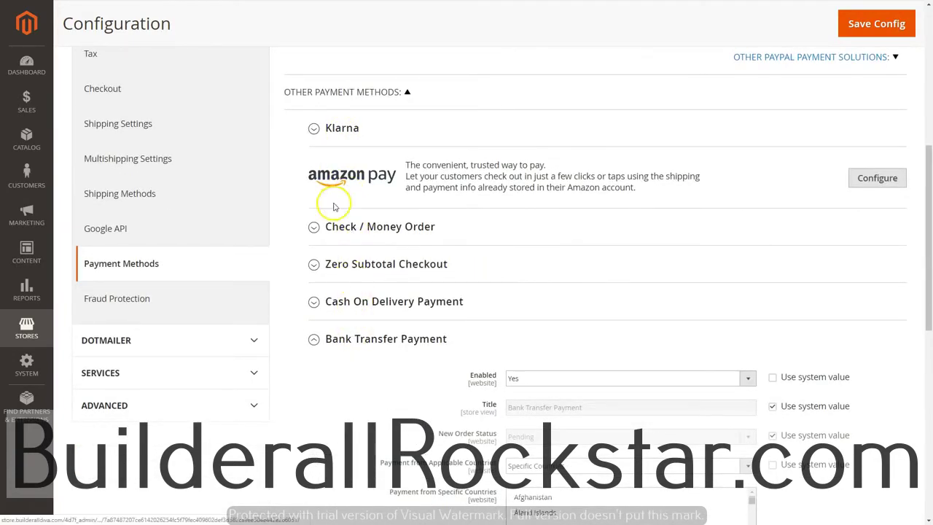
scroll(333, 208, "down", 3)
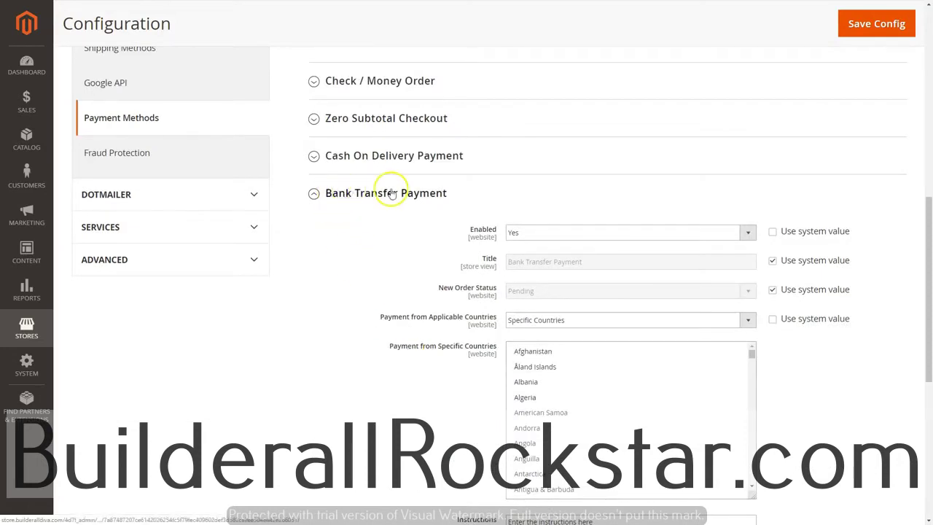
left_click(747, 231)
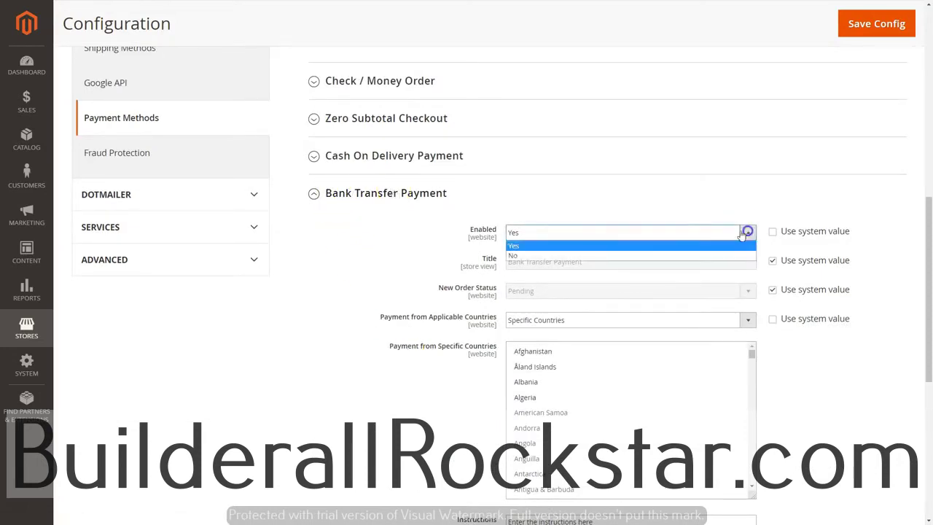
left_click(525, 257)
- Save the payment method settings and go to the Fraud Protection page
scroll(417, 360, "down", 5)
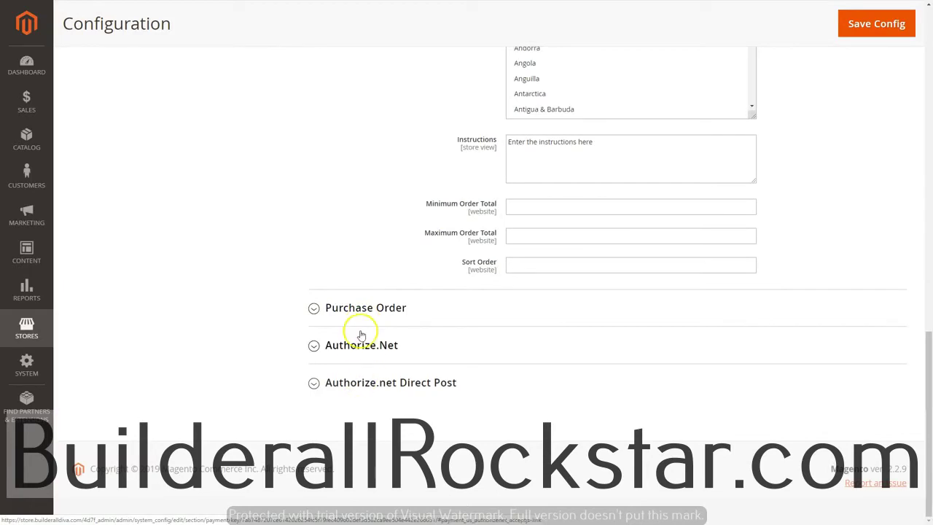
scroll(408, 317, "up", 2)
scroll(408, 317, "up", 15)
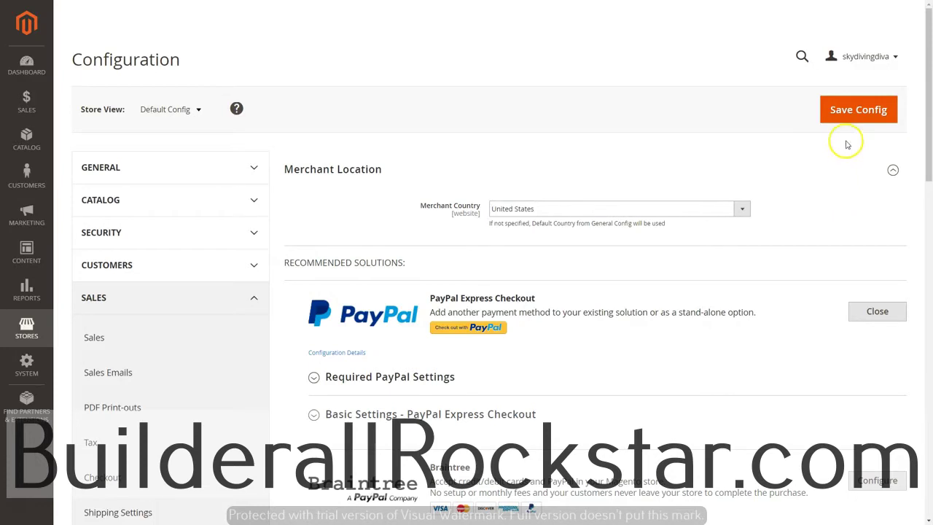
left_click(845, 110)
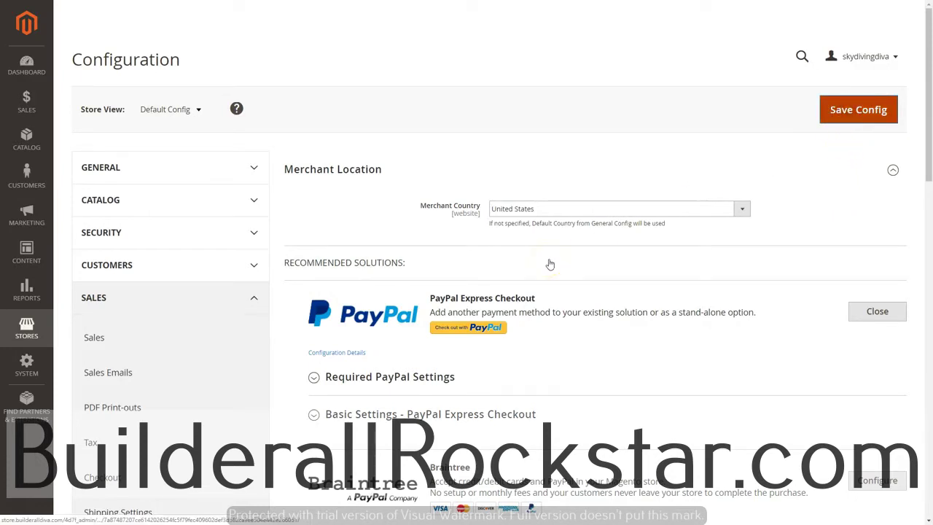
scroll(133, 350, "down", 5)
left_click(135, 349)
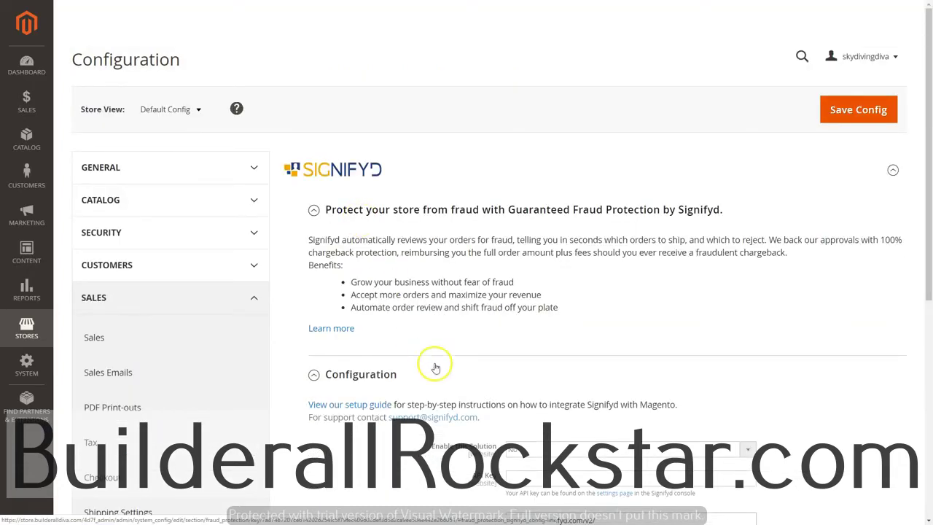
- Review Signifyd settings: Enable this Solution No, API Key blank, Debug No
scroll(417, 363, "down", 2)
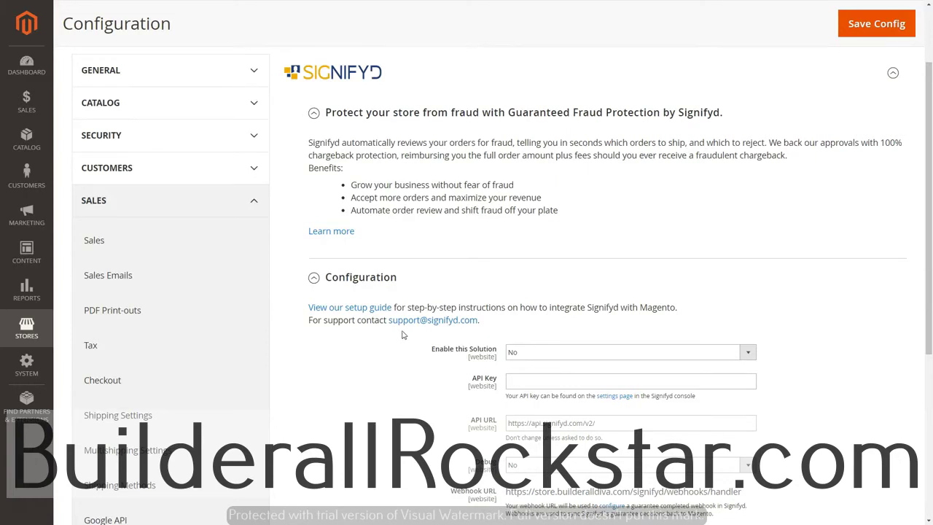
scroll(402, 334, "up", 2)
left_click(125, 452)
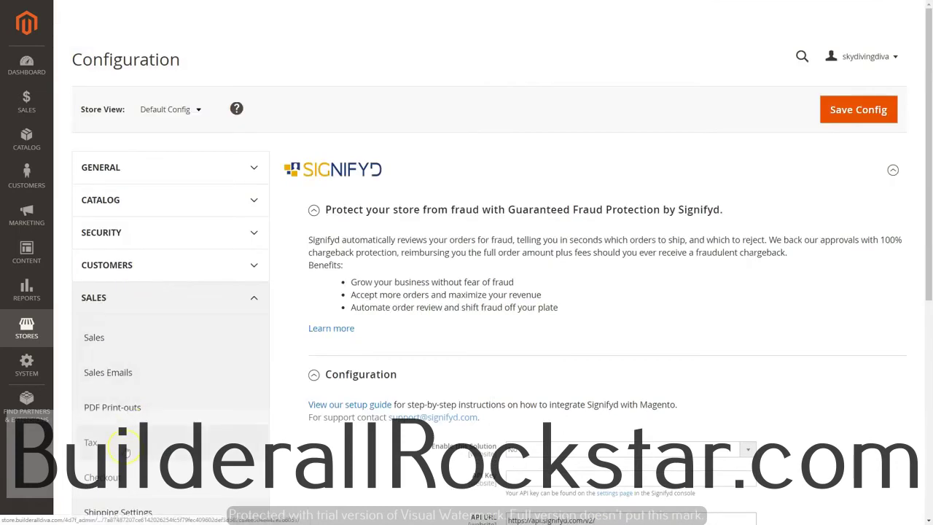
scroll(126, 452, "down", 5)
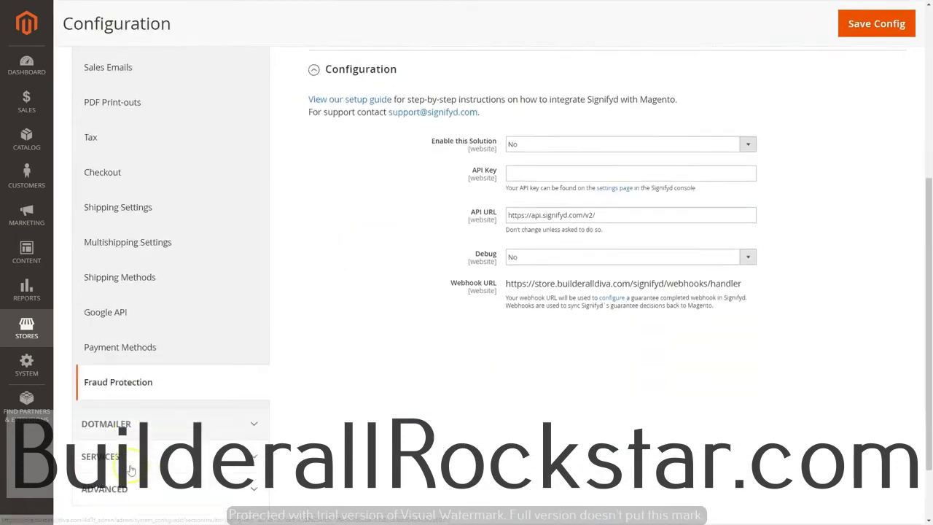